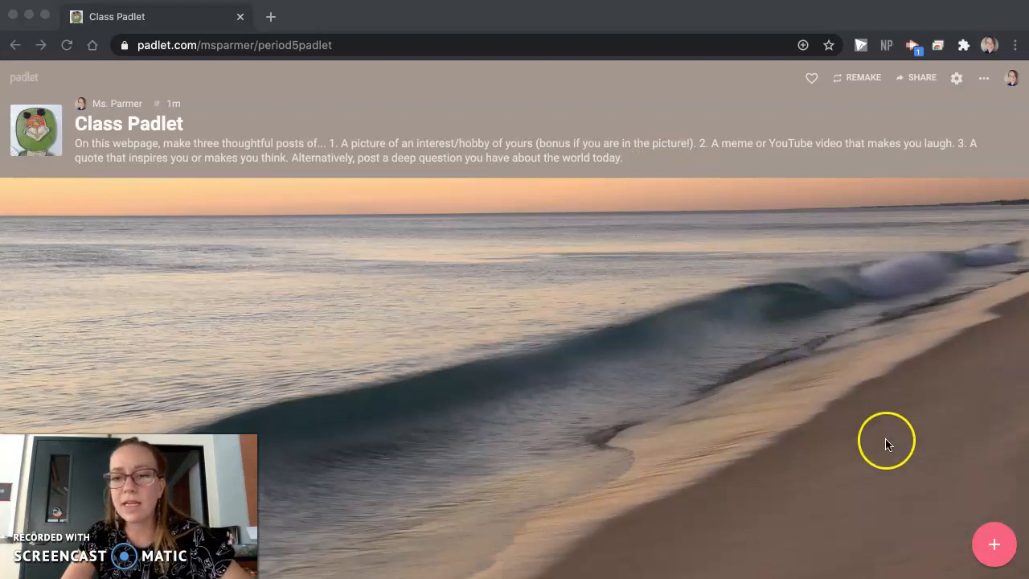
Start a new post on the Class Padlet board
{"action": "left_click", "coordinate": [1002, 547]}
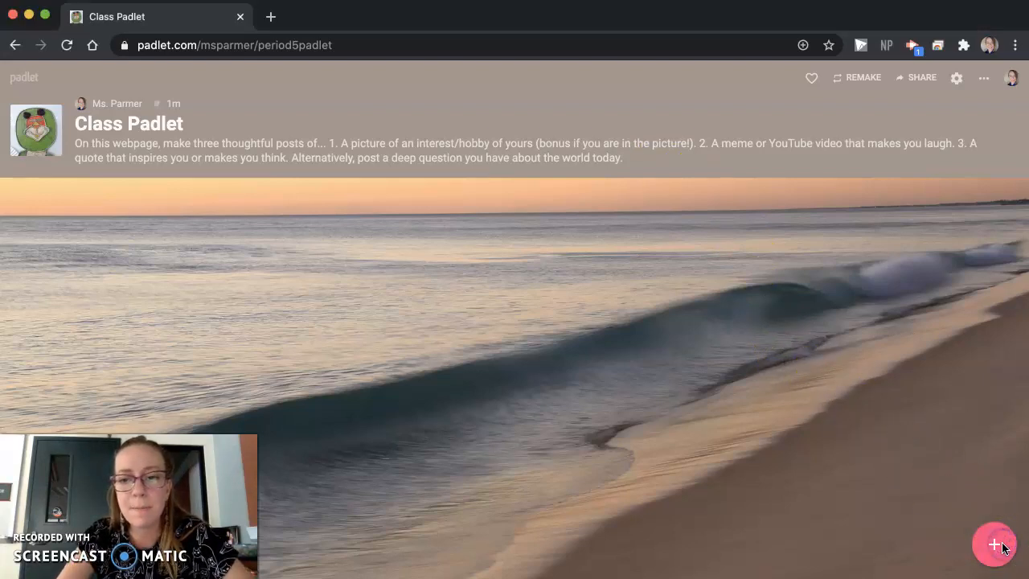
{"action": "left_click", "coordinate": [1001, 546]}
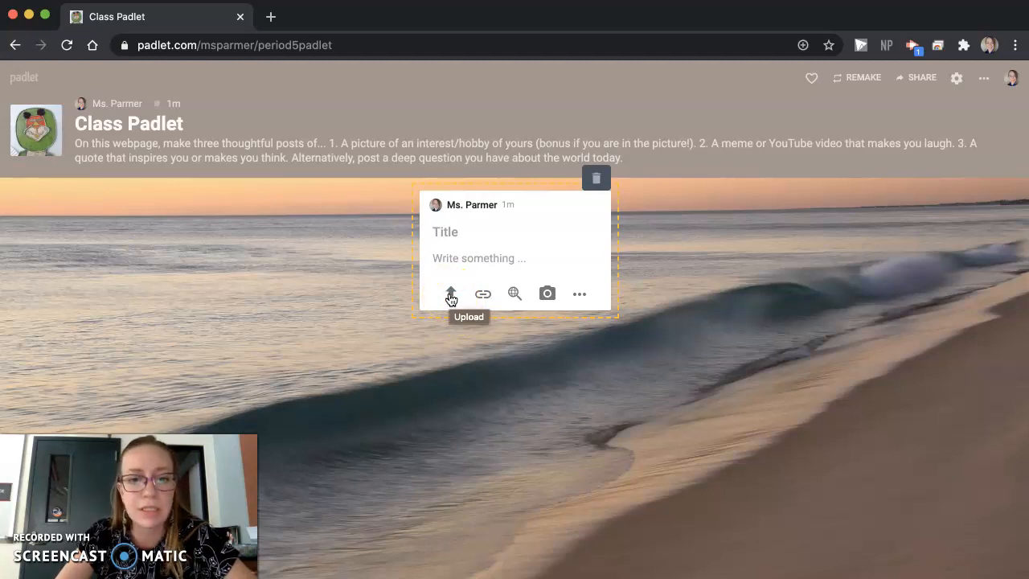
{"action": "left_click", "coordinate": [511, 296]}
{"action": "left_click", "coordinate": [766, 160]}
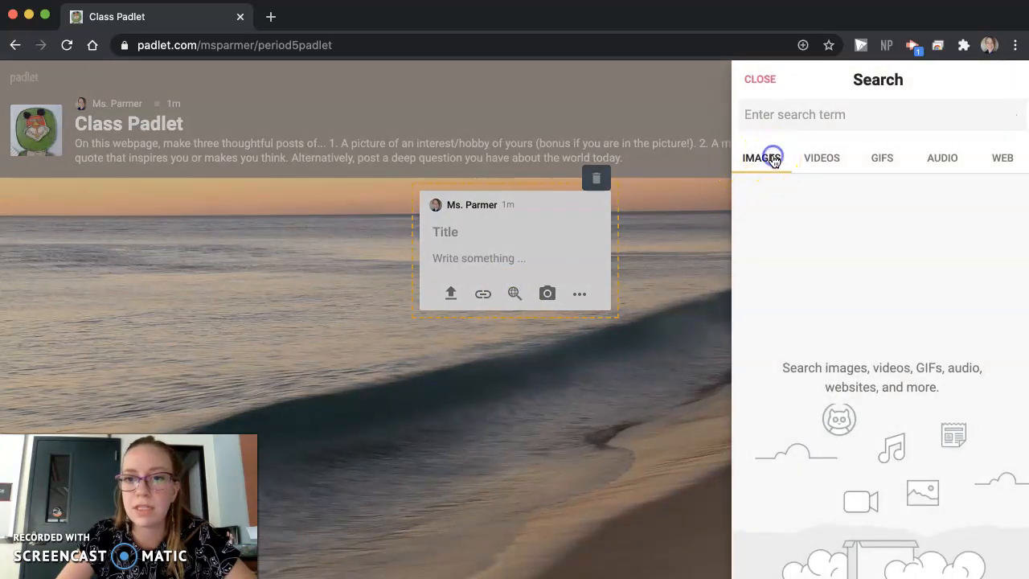
{"action": "left_click", "coordinate": [760, 81]}
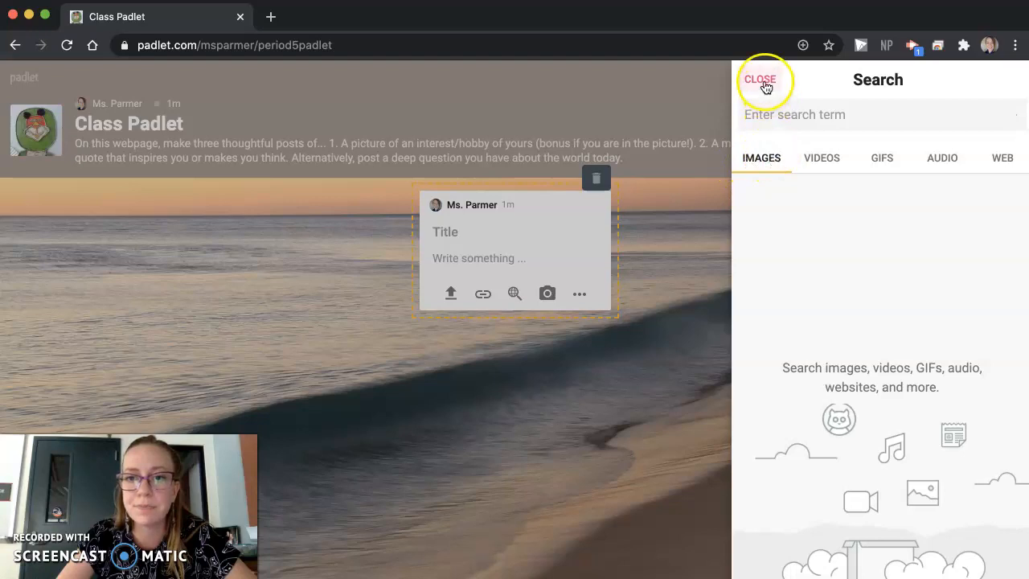
{"action": "left_click", "coordinate": [568, 291]}
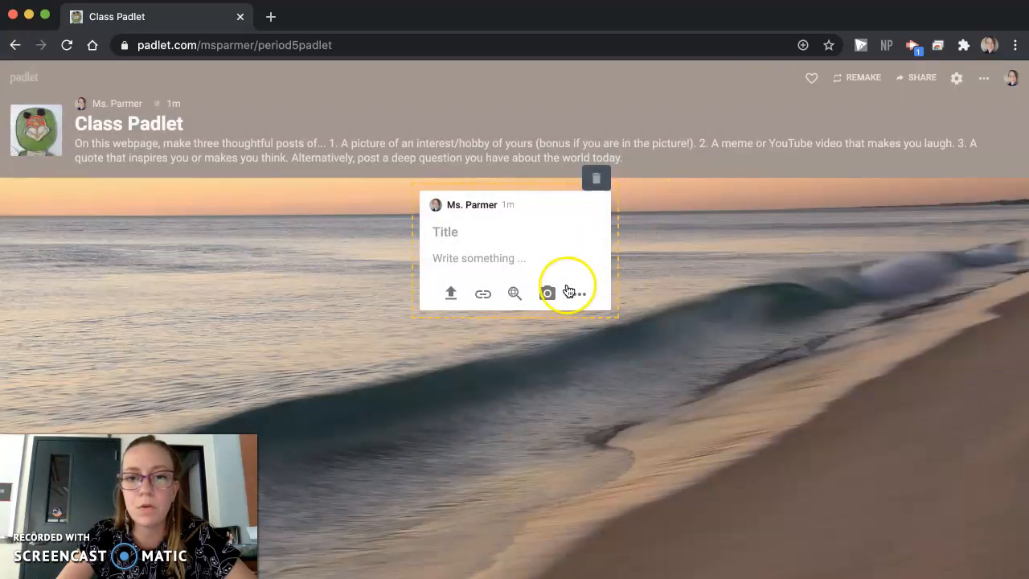
Search for images of "hiking with friends" and attach the Unsplash mountain photo with small hiker silhouettes to the new post
{"action": "left_click", "coordinate": [515, 294]}
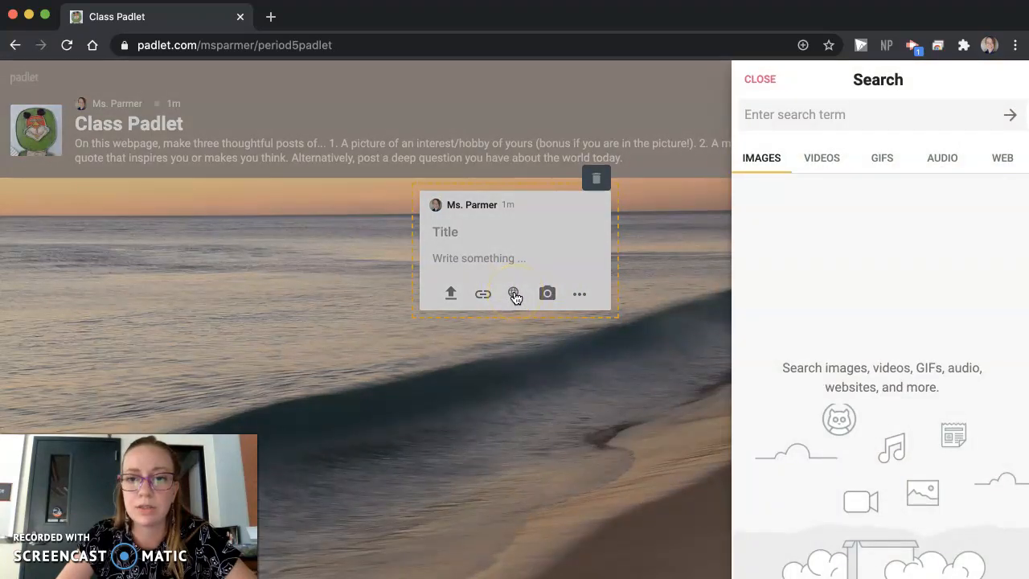
{"action": "type", "text": "hiking with friends"}
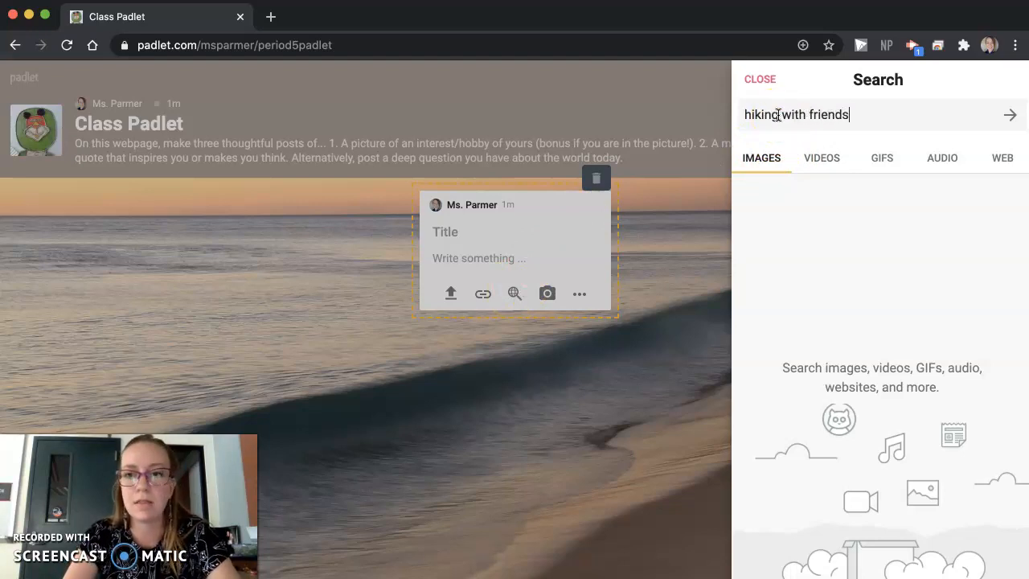
{"action": "key", "text": "Return"}
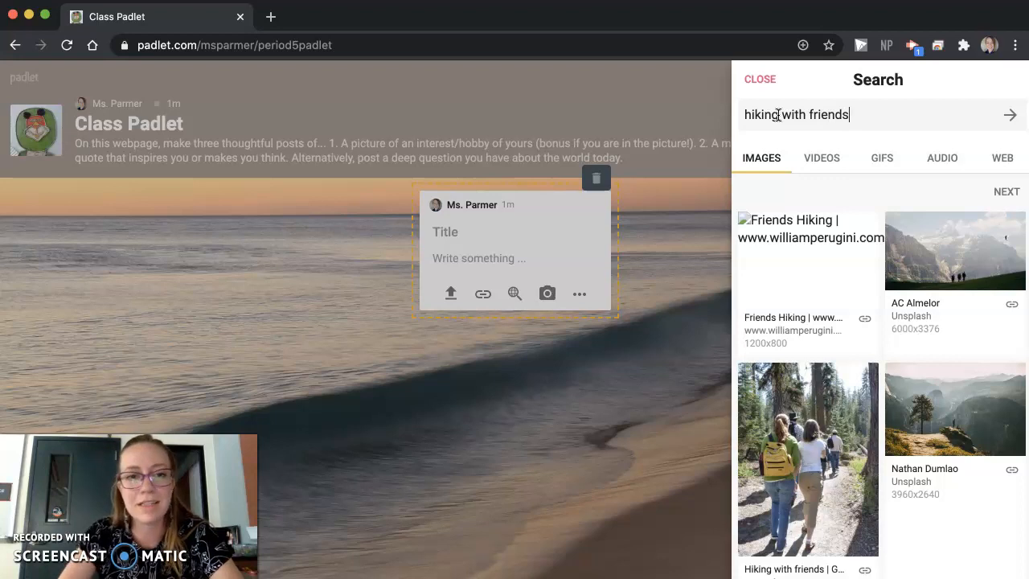
{"action": "left_click", "coordinate": [949, 255]}
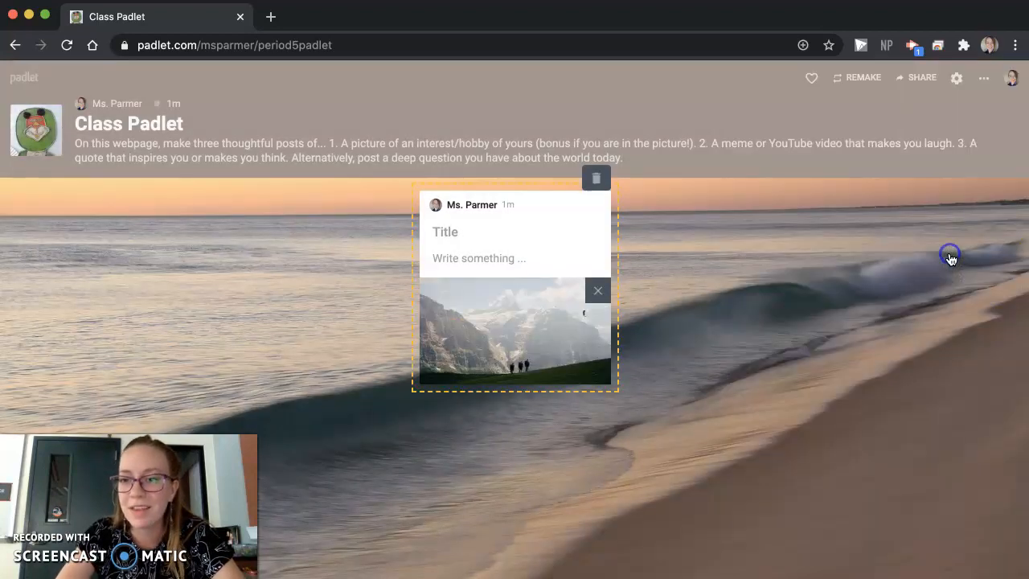
Write "1. Hiking with friends." as the post's body text and publish the post
{"action": "left_click", "coordinate": [466, 258]}
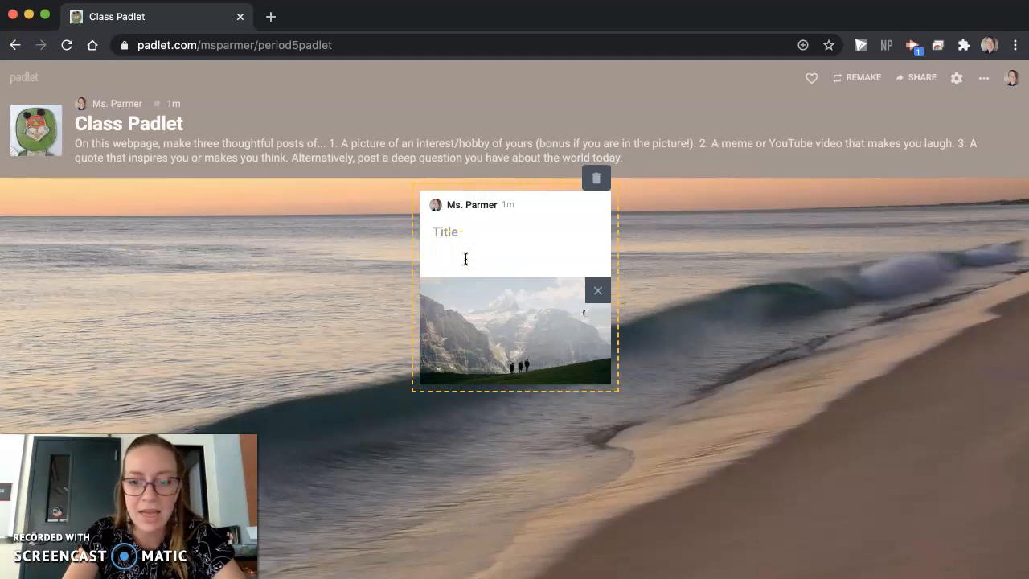
{"action": "left_click", "coordinate": [466, 257]}
{"action": "type", "text": "1"}
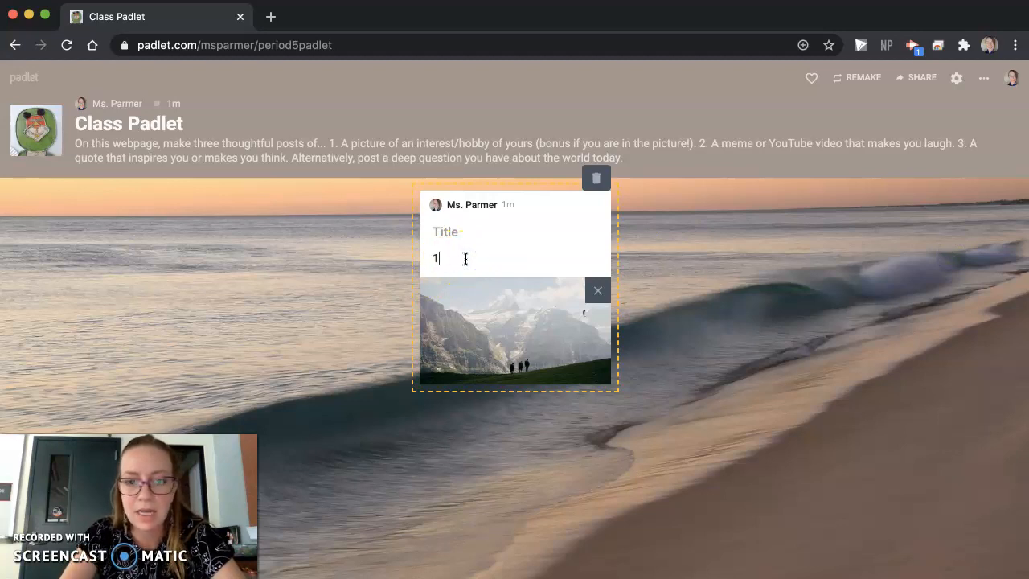
{"action": "type", "text": ". Hiking"}
{"action": "type", "text": " is"}
{"action": "type", "text": "with friends."}
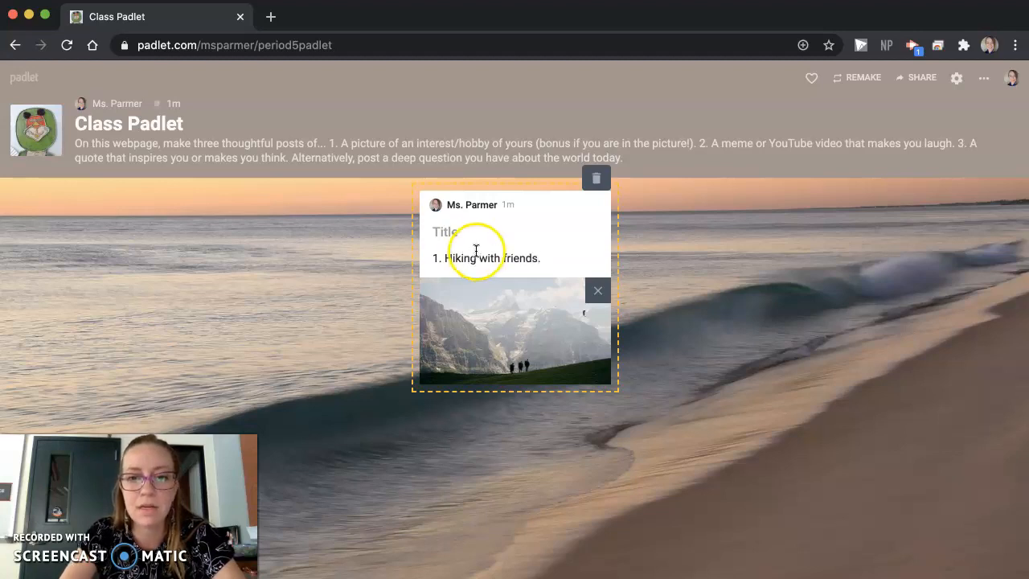
{"action": "left_click", "coordinate": [647, 243]}
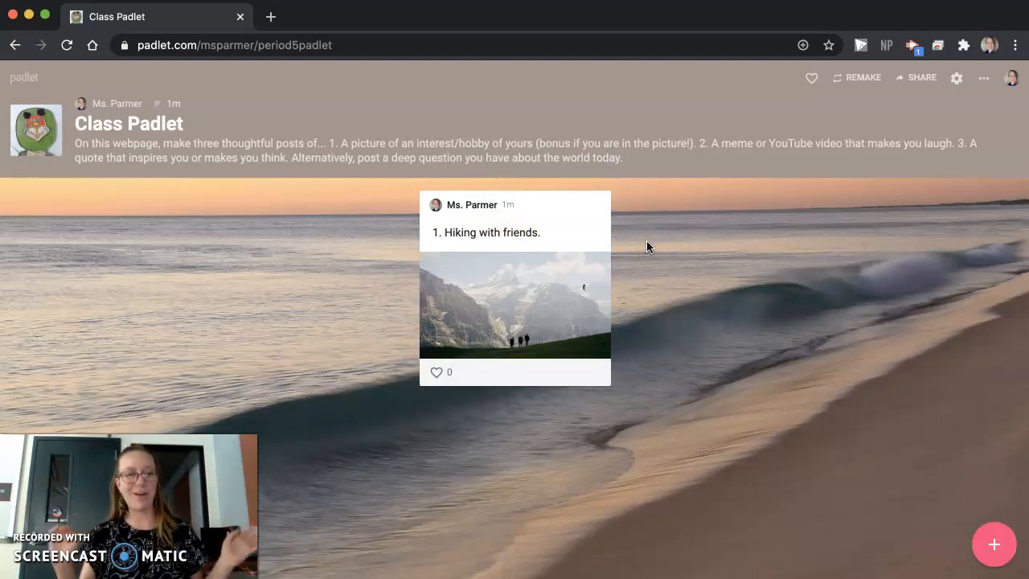
Replace the hiking post's image with the photo of two people in face coverings from the padlet drive, and save the post
{"action": "mouse_move", "coordinate": [571, 284]}
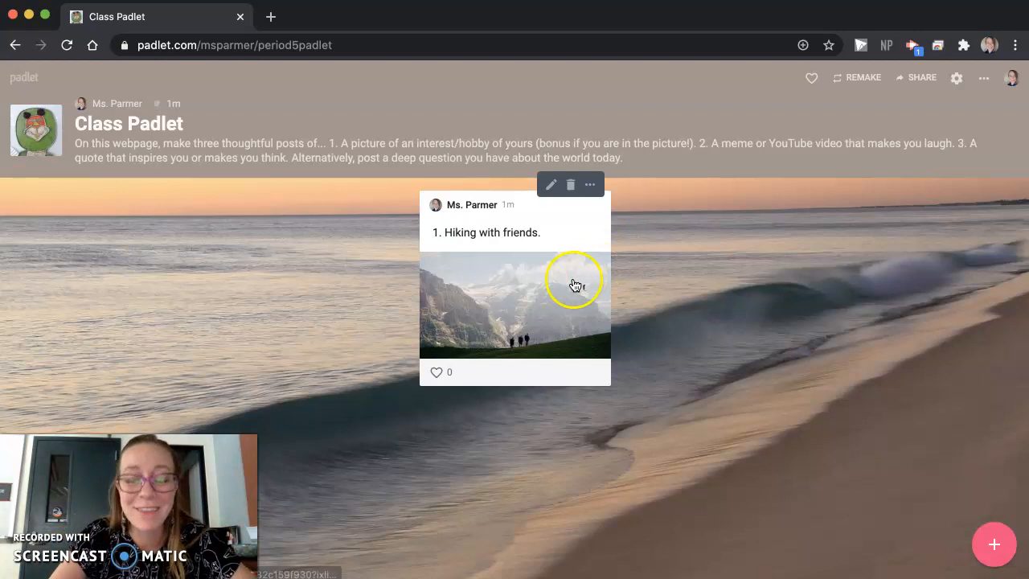
{"action": "left_click", "coordinate": [550, 186]}
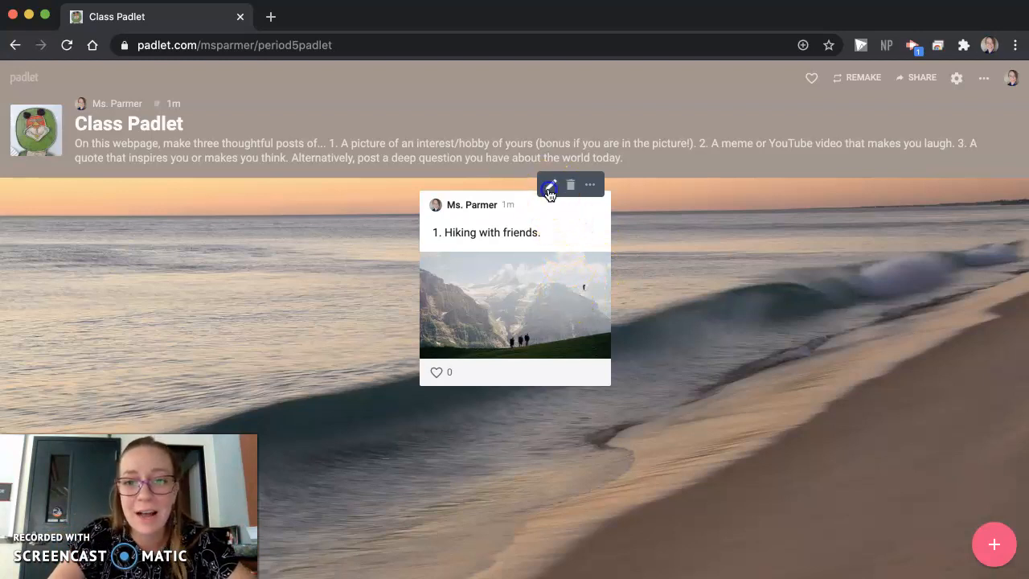
{"action": "left_click", "coordinate": [596, 291]}
{"action": "left_click", "coordinate": [450, 293]}
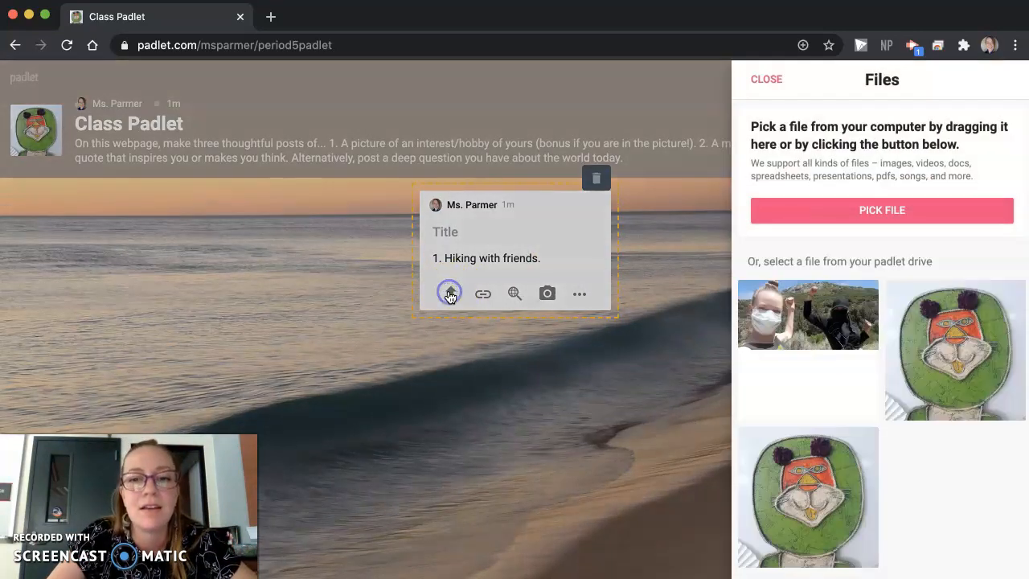
{"action": "left_click", "coordinate": [786, 318]}
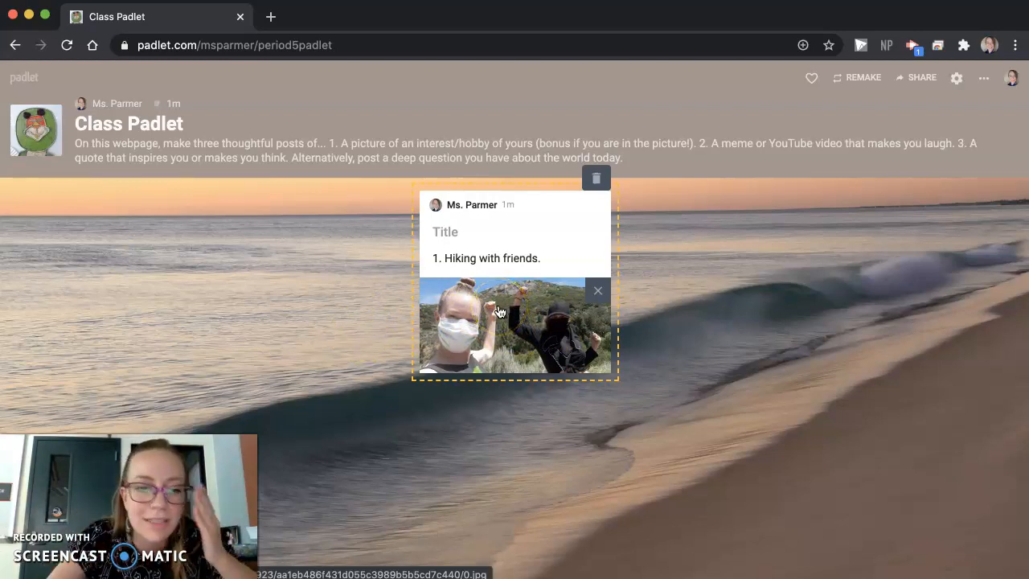
{"action": "left_click", "coordinate": [666, 299]}
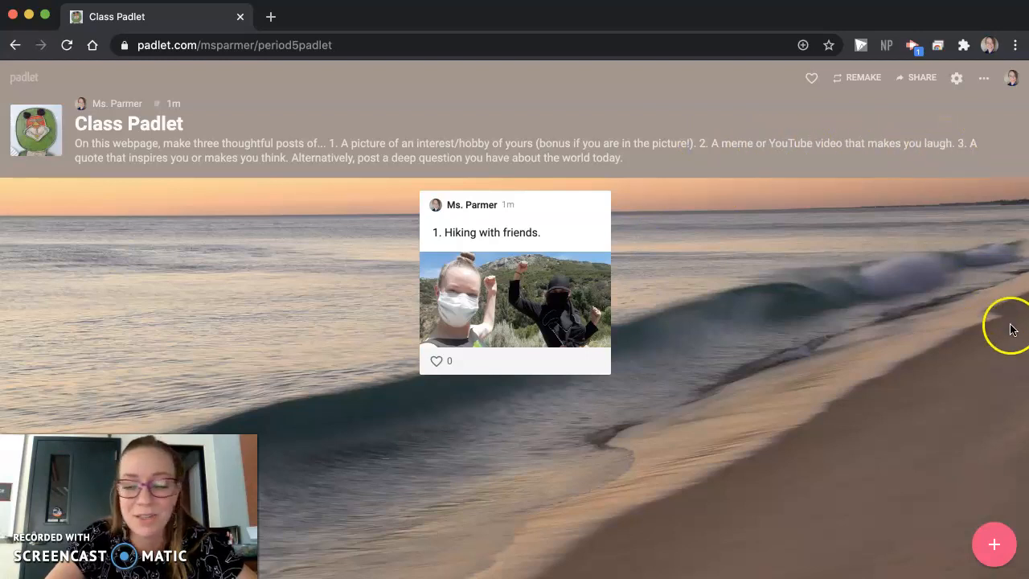
Start a second post on the board and open its URL entry for attaching a link
{"action": "left_click", "coordinate": [1003, 542]}
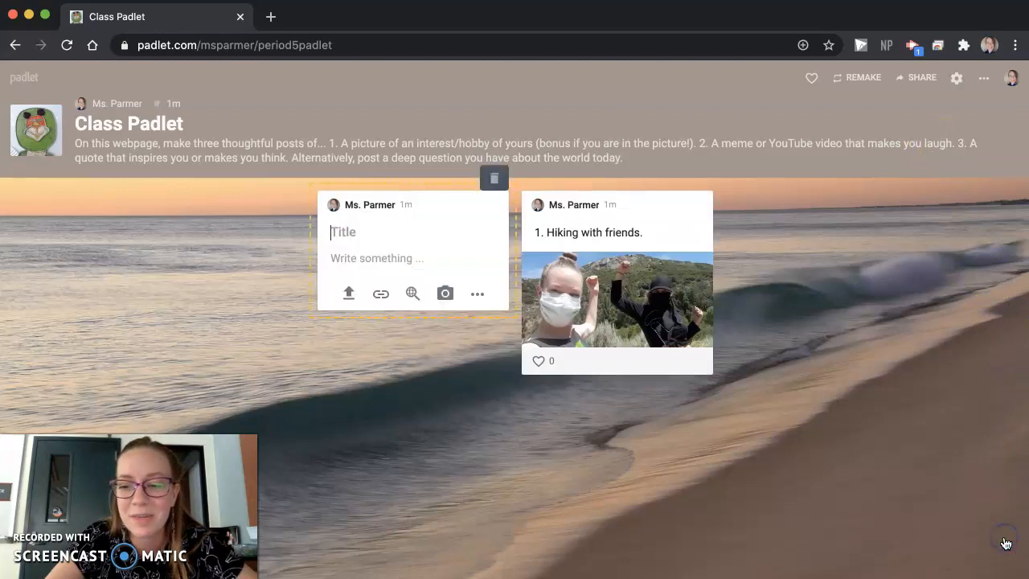
{"action": "left_click", "coordinate": [379, 295]}
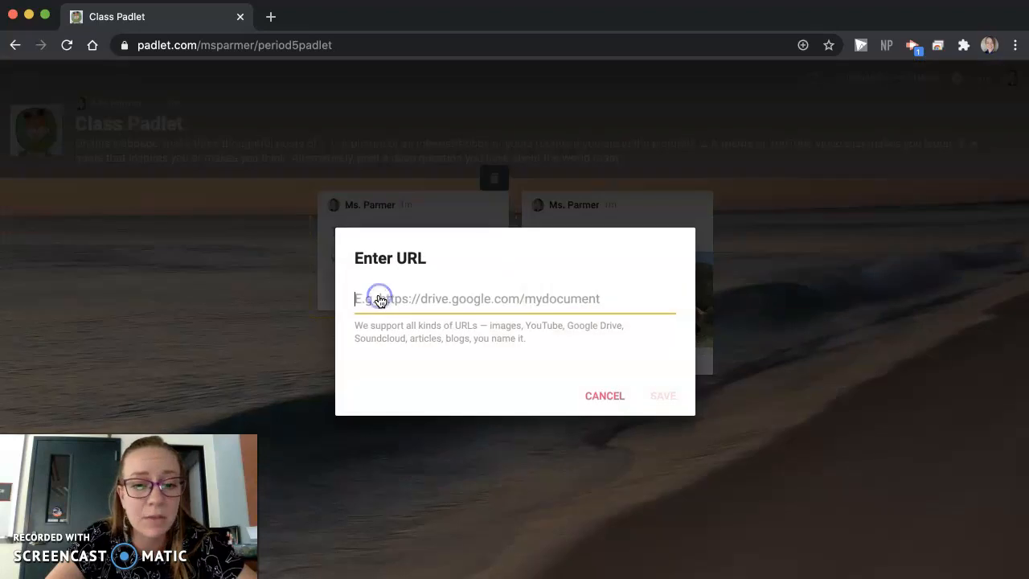
Open youtube.com in a new browser tab, search for "denver the guoilty dog" and open the Denver Official Guilty Dog Video
{"action": "left_click", "coordinate": [271, 17]}
{"action": "type", "text": "youtube.com"}
{"action": "key", "text": "Return"}
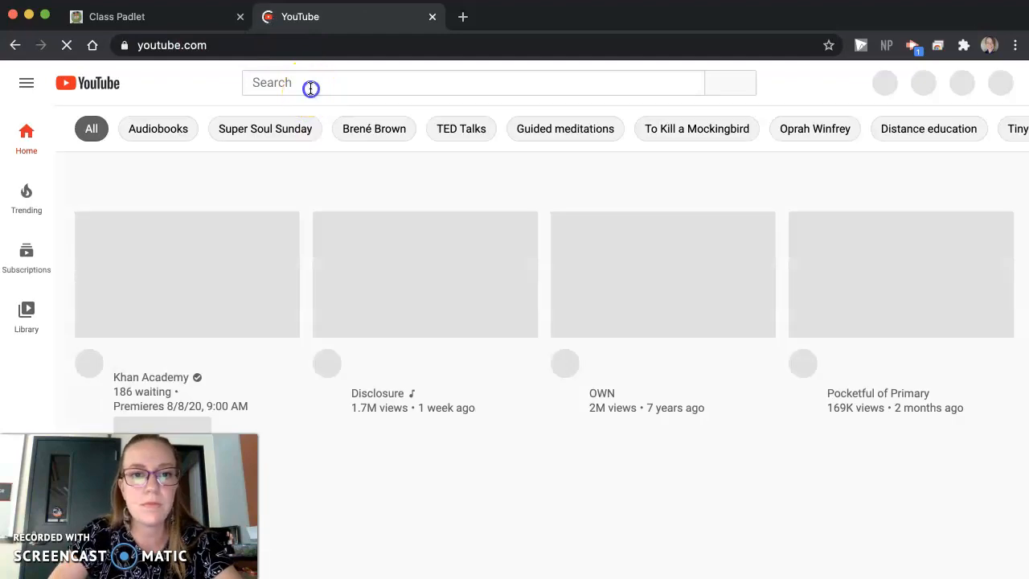
{"action": "left_click", "coordinate": [310, 87]}
{"action": "type", "text": "de"}
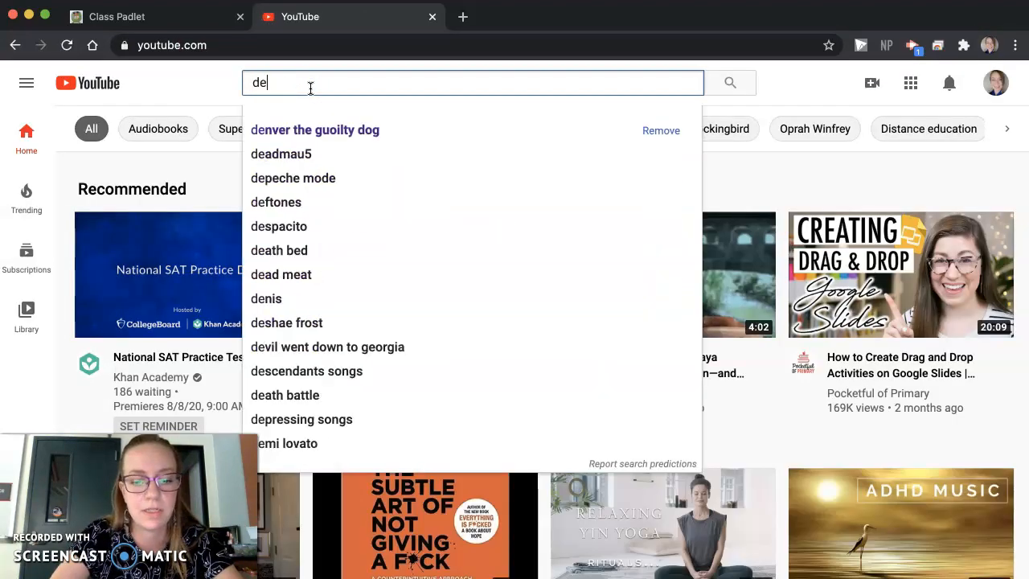
{"action": "left_click", "coordinate": [285, 131]}
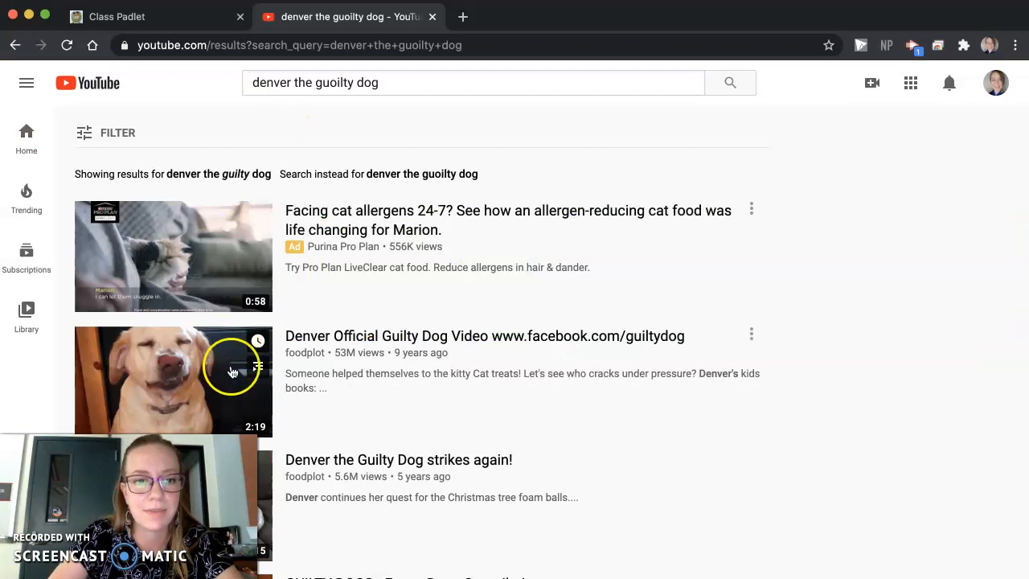
{"action": "left_click", "coordinate": [231, 369]}
Mute the sound, pause the playing video and copy the video page's web address
{"action": "left_click", "coordinate": [359, 312]}
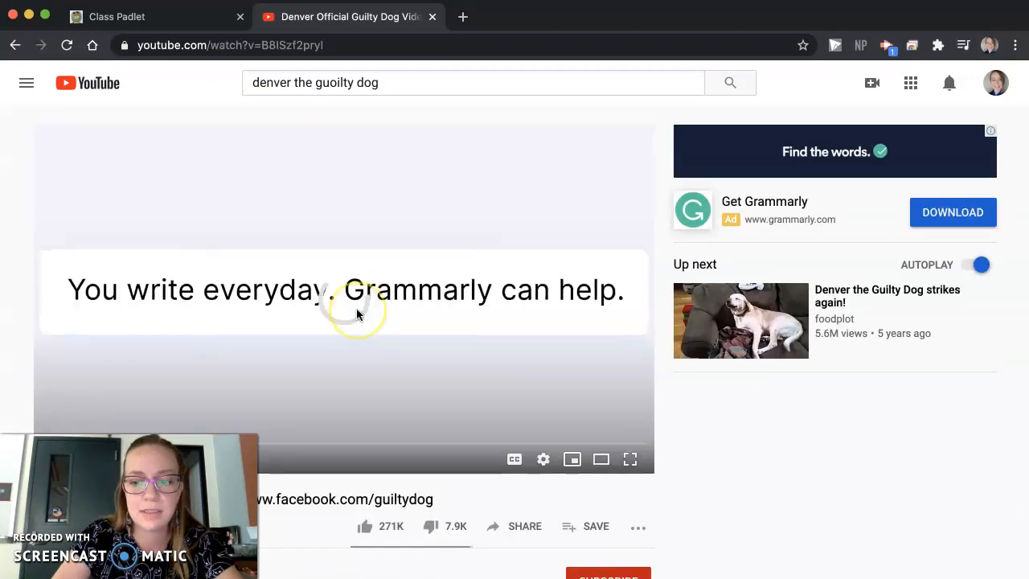
{"action": "key", "text": "XF86AudioMute"}
{"action": "left_click", "coordinate": [355, 255]}
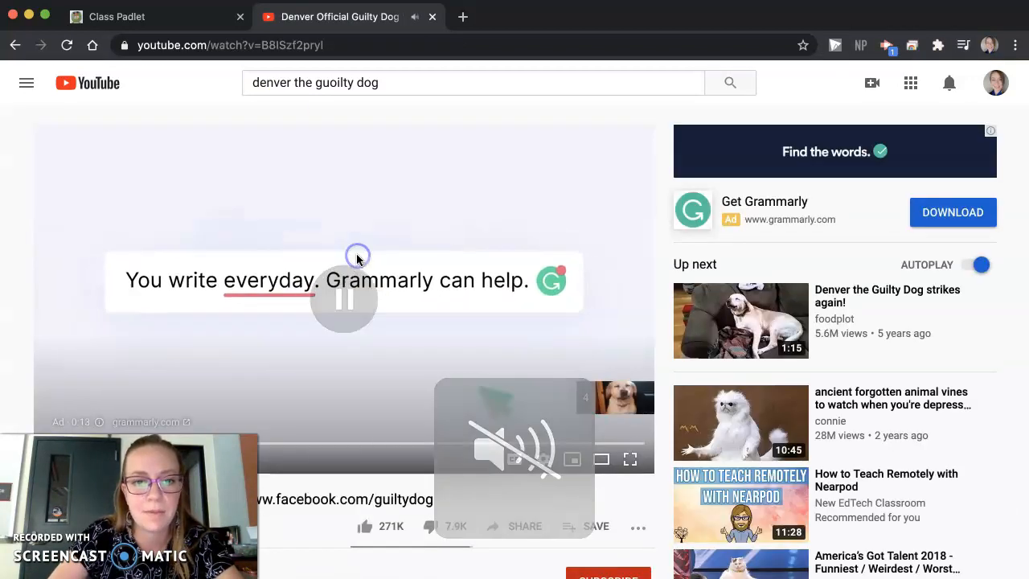
{"action": "left_click", "coordinate": [366, 73]}
{"action": "left_click", "coordinate": [348, 45]}
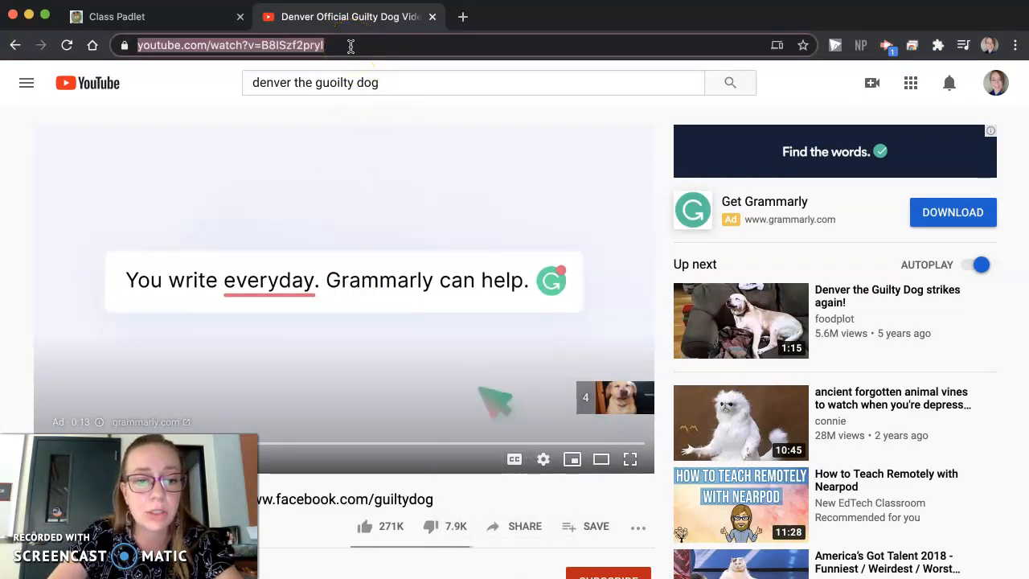
{"action": "right_click", "coordinate": [297, 50]}
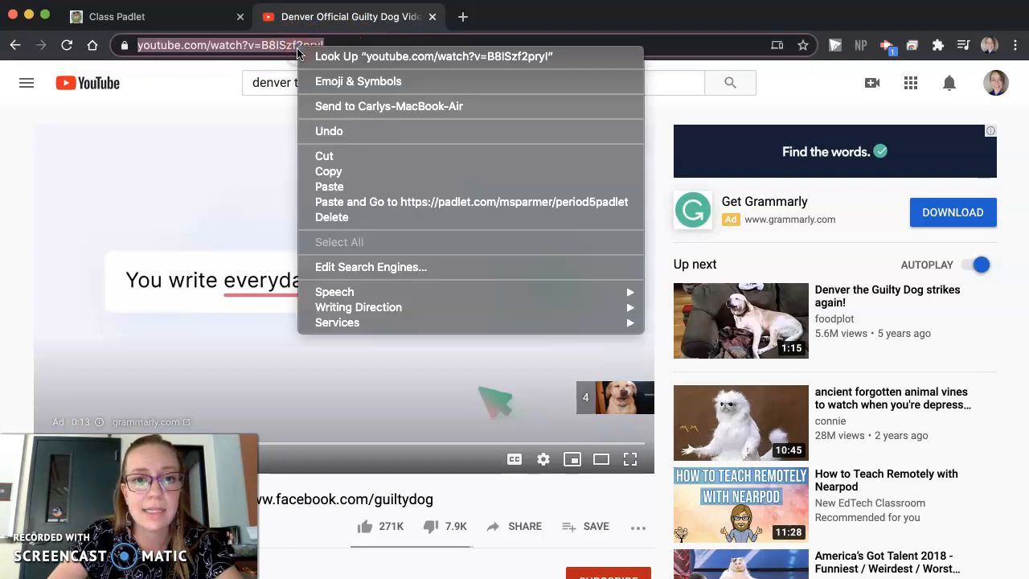
{"action": "left_click", "coordinate": [328, 171]}
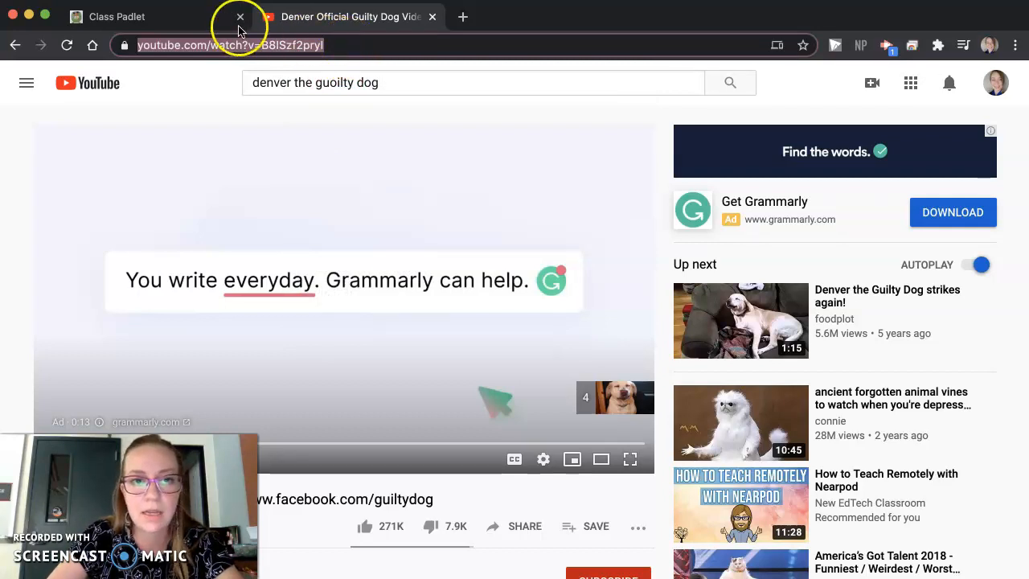
Return to the Class Padlet, paste the copied YouTube address as the second post's link and save it
{"action": "left_click", "coordinate": [214, 18]}
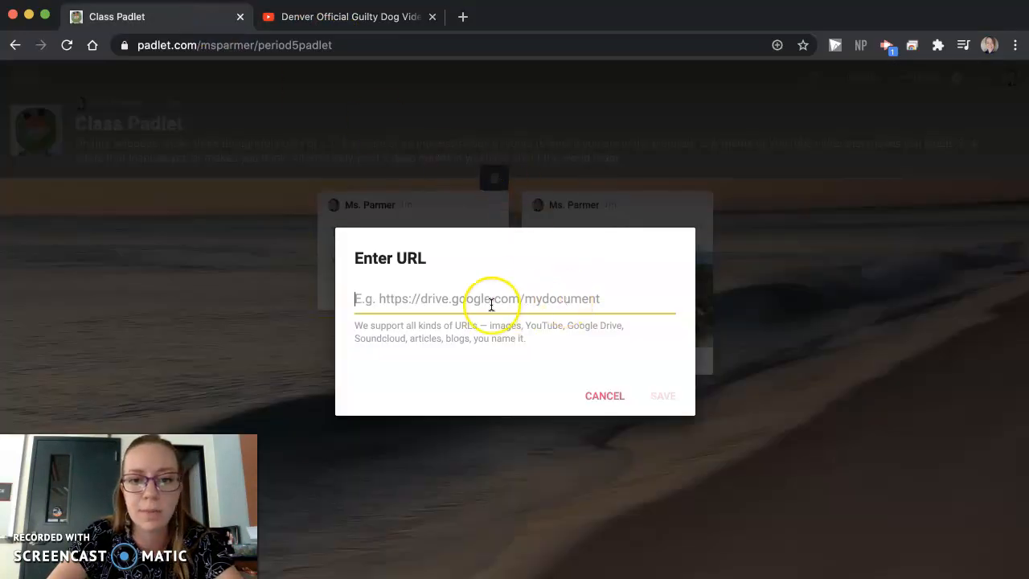
{"action": "left_click", "coordinate": [490, 304]}
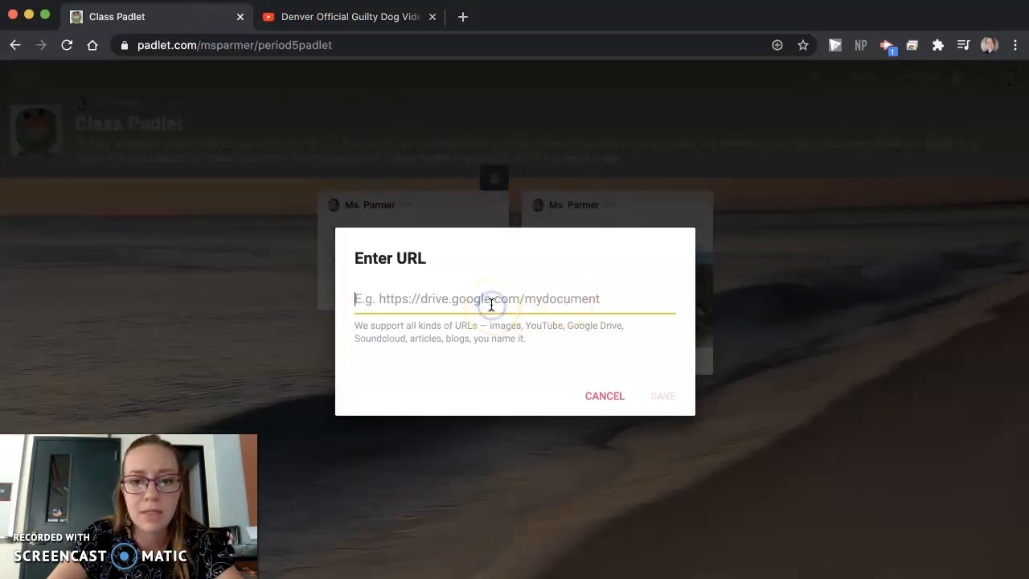
{"action": "right_click", "coordinate": [491, 304]}
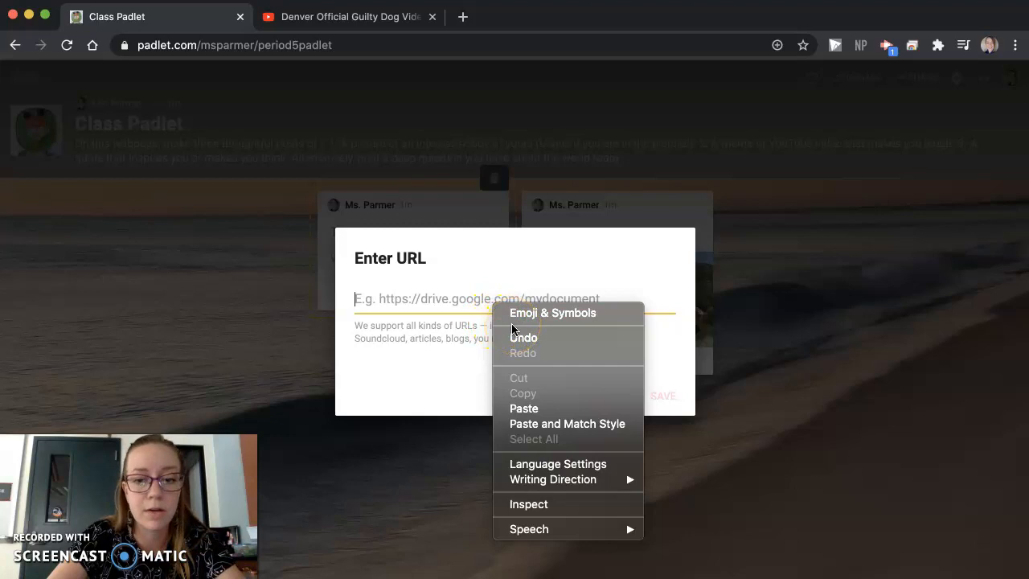
{"action": "left_click", "coordinate": [530, 411]}
{"action": "triple_click", "coordinate": [610, 297]}
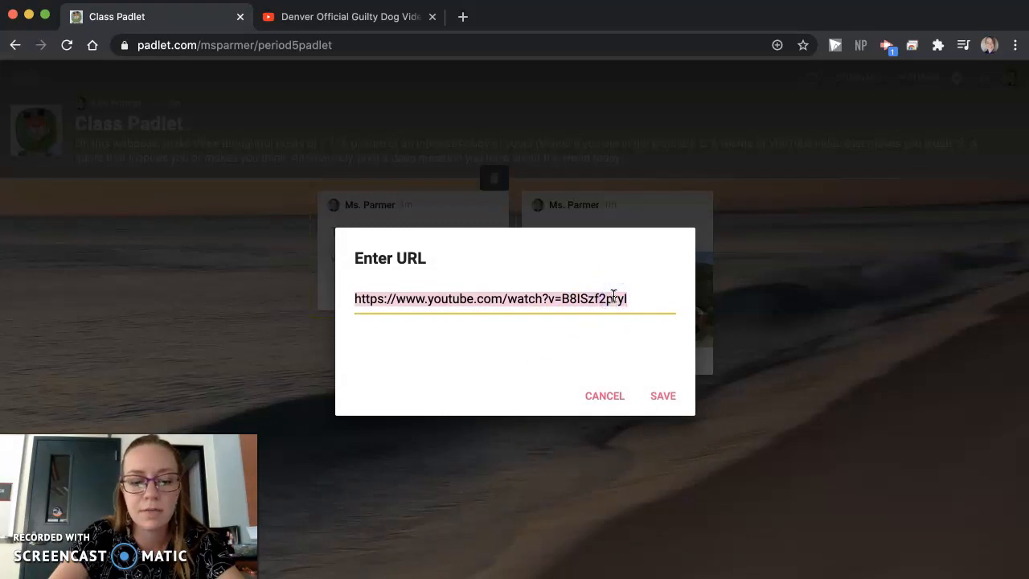
{"action": "key", "text": "BackSpace"}
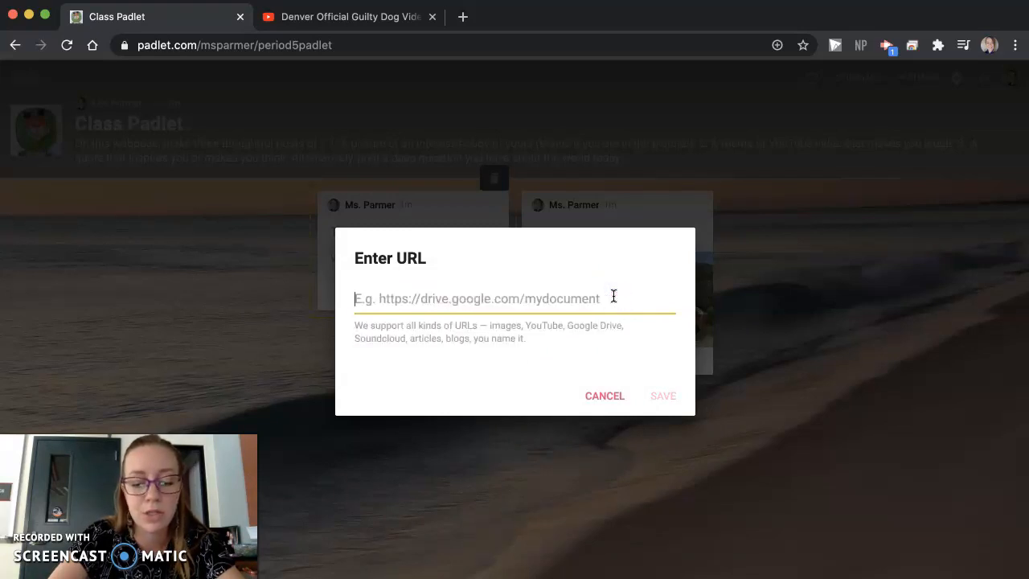
{"action": "key", "text": "super+v"}
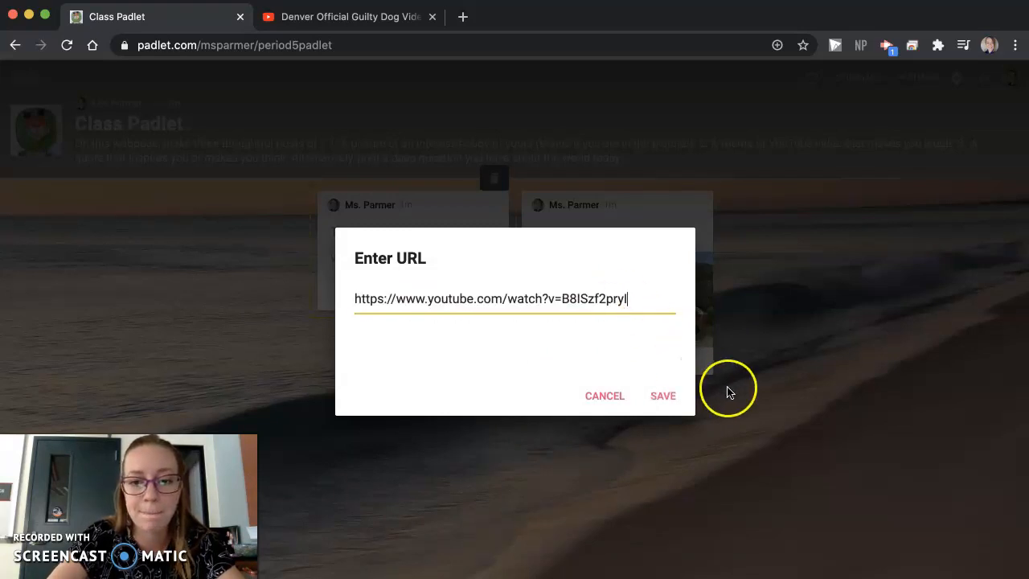
{"action": "left_click", "coordinate": [664, 395]}
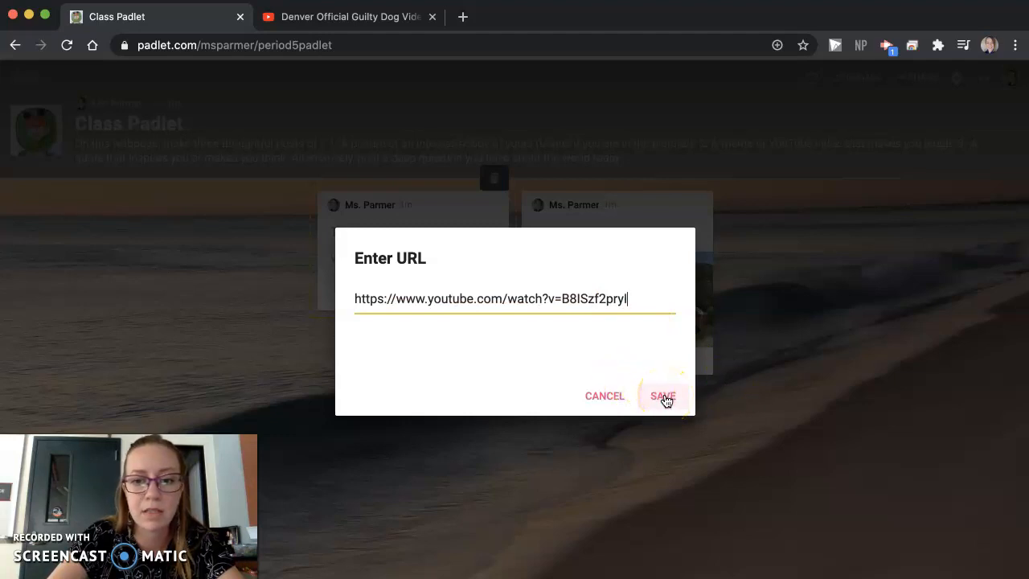
Save the YouTube link to the second post, set its body text to "2." and finish editing the post
{"action": "left_click", "coordinate": [665, 400]}
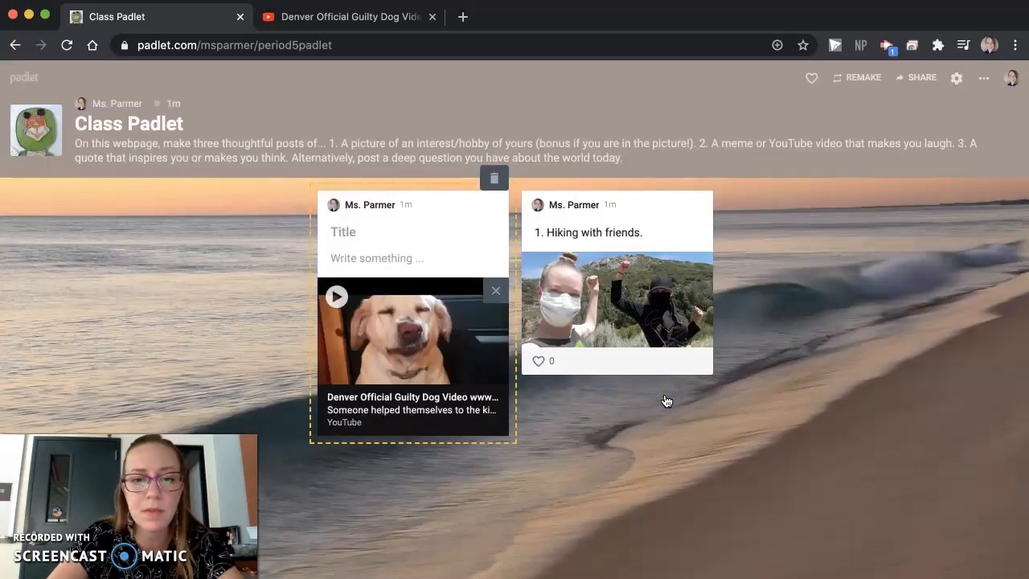
{"action": "left_click", "coordinate": [375, 255]}
{"action": "type", "text": "2."}
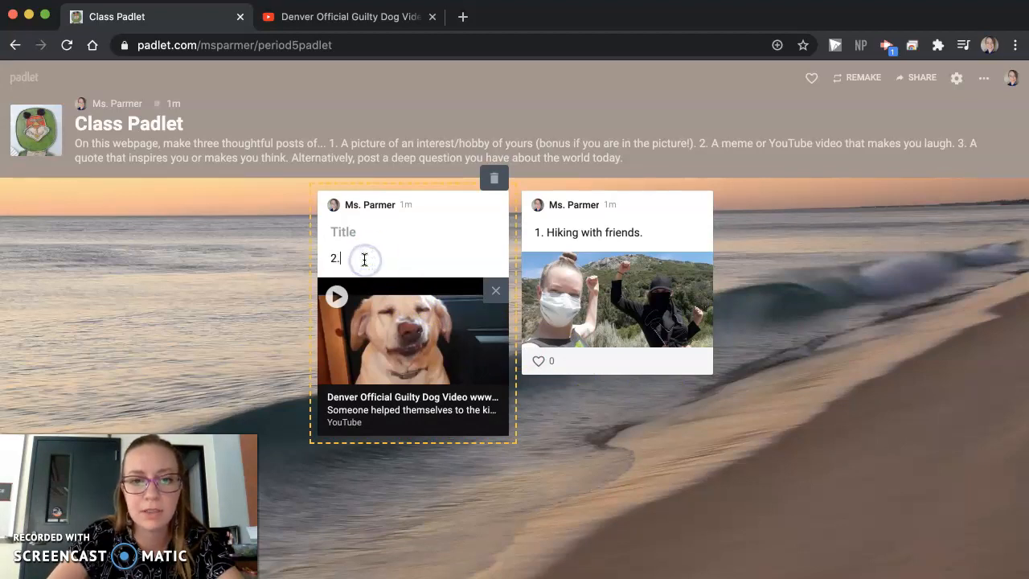
{"action": "left_click", "coordinate": [753, 287]}
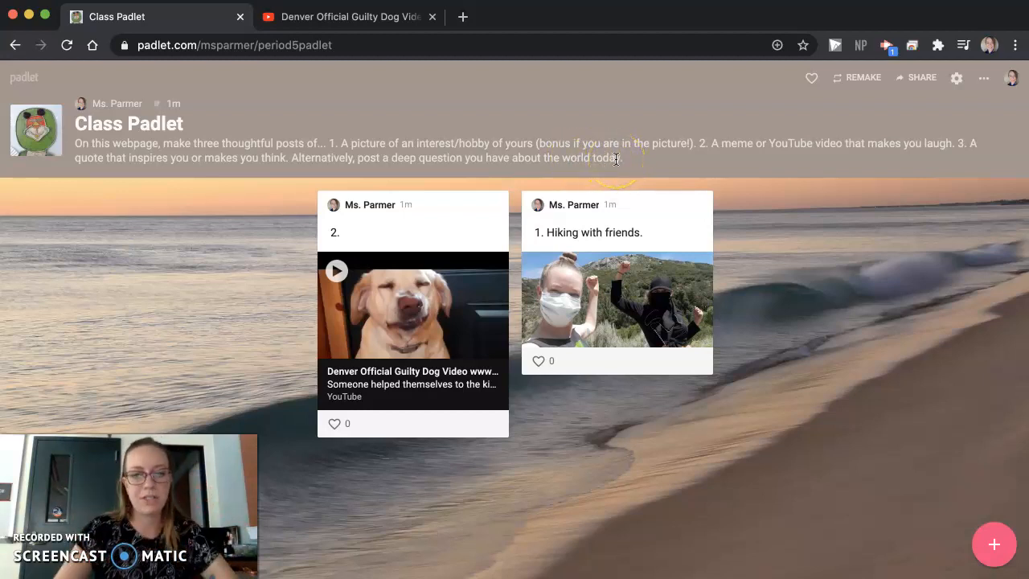
Add a third post with the text 3. "Whatever you are, be a good one." -Abraham Lincoln, and finish editing it
{"action": "left_click", "coordinate": [994, 544]}
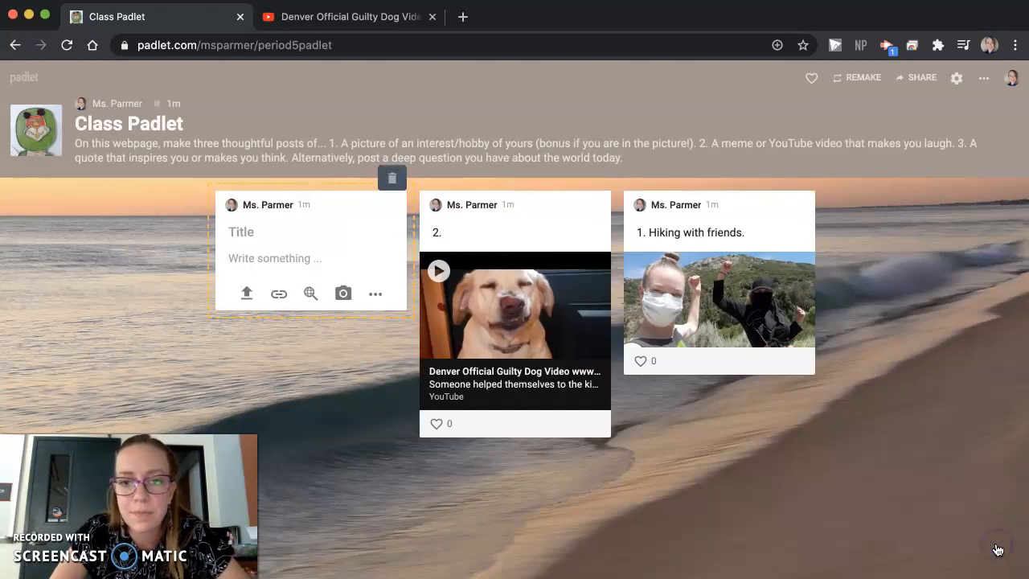
{"action": "left_click", "coordinate": [265, 257]}
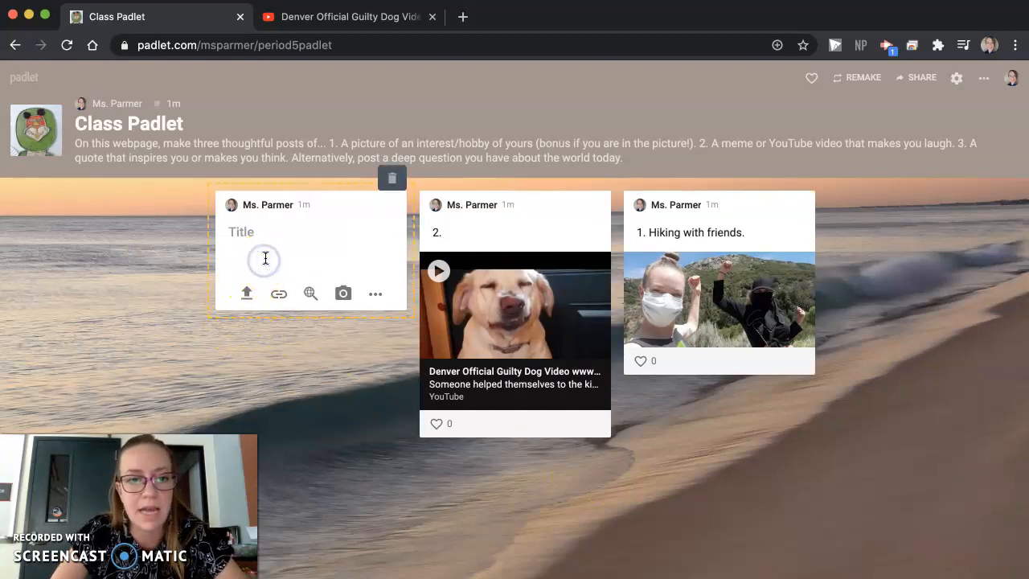
{"action": "left_click", "coordinate": [249, 294]}
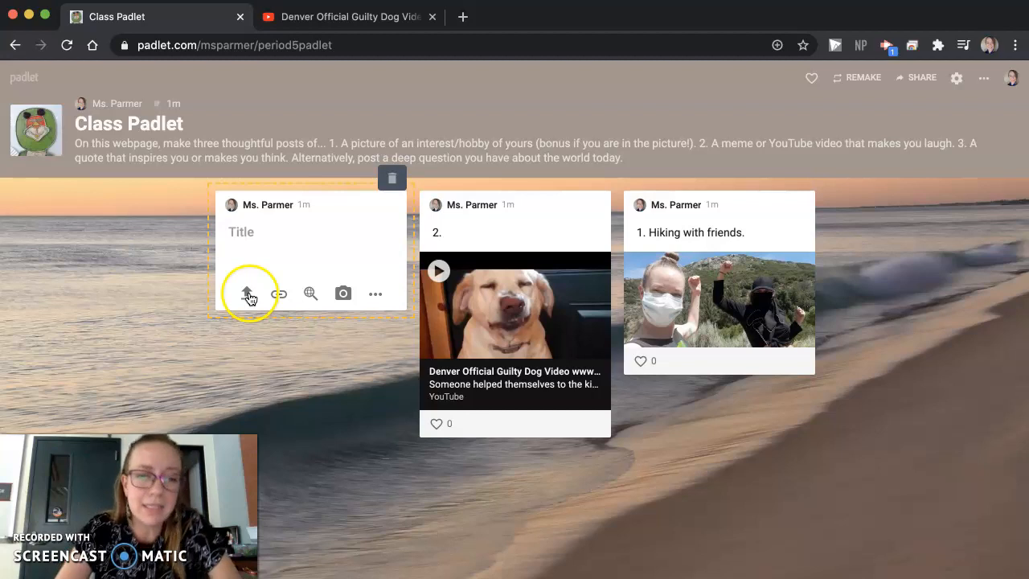
{"action": "left_click", "coordinate": [250, 251]}
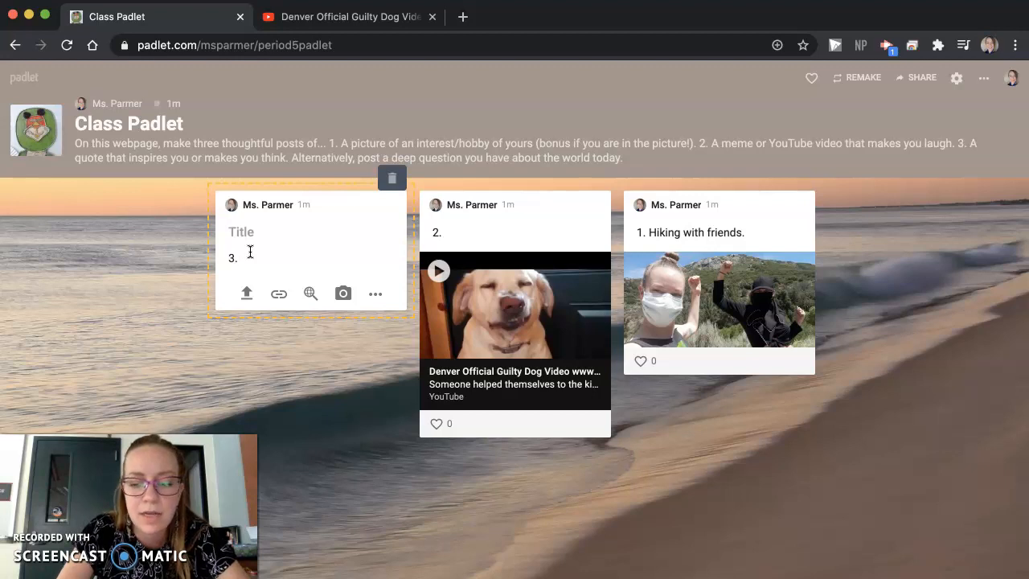
{"action": "type", "text": "3. \"Wh"}
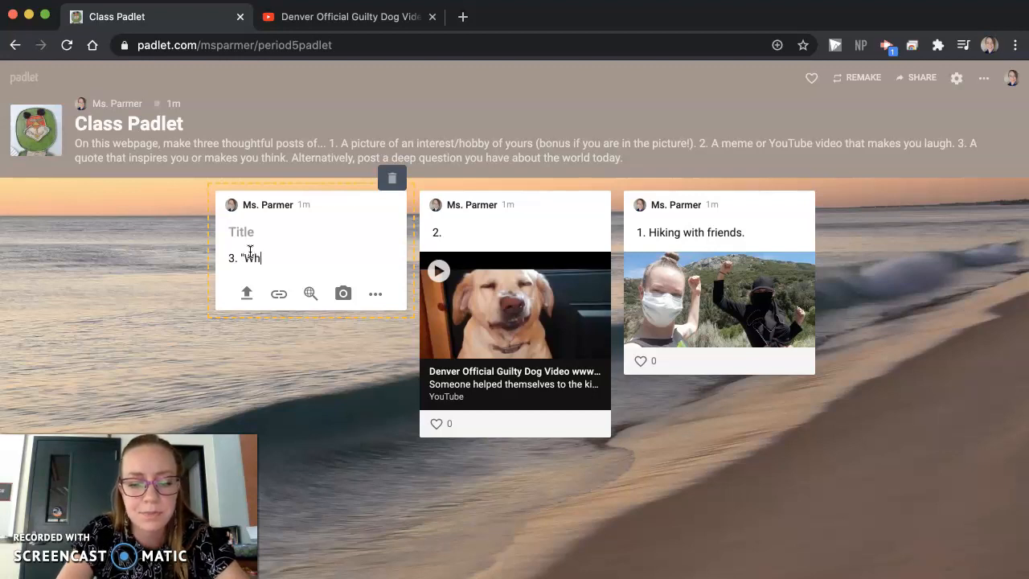
{"action": "type", "text": "atever you a"}
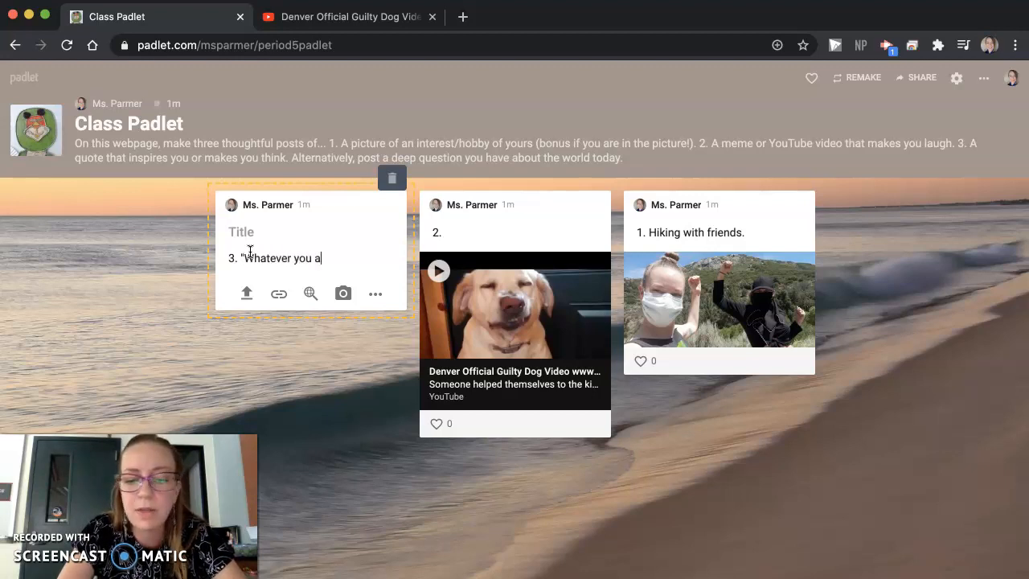
{"action": "type", "text": "re, be a good one"}
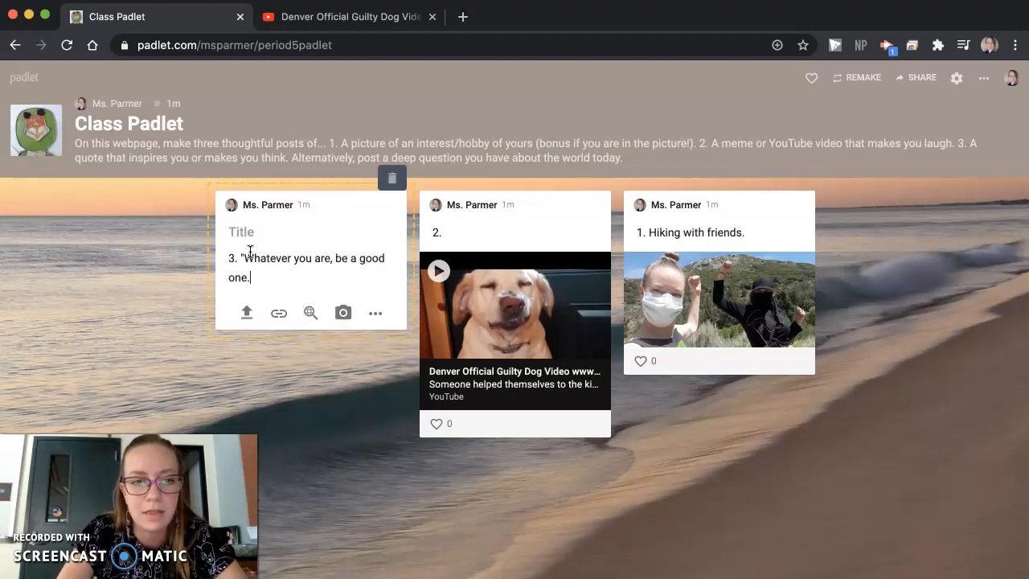
{"action": "type", "text": ".\" -Ab"}
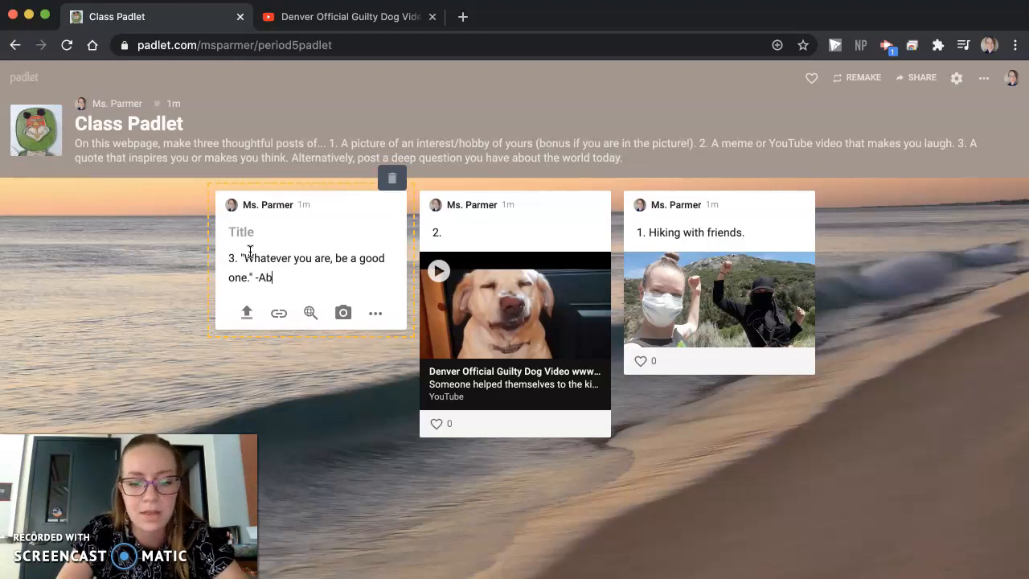
{"action": "type", "text": "raham Lincoln"}
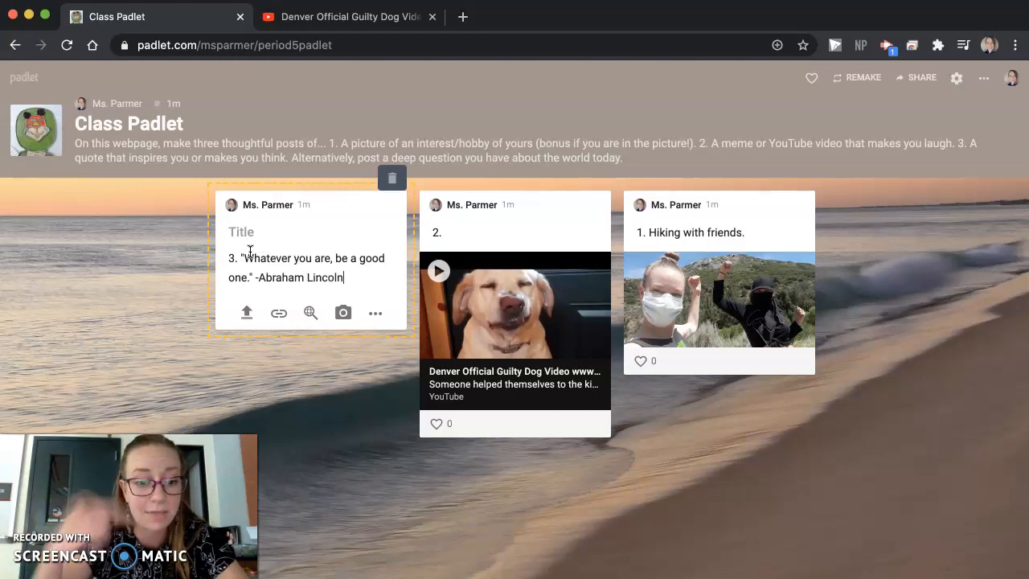
{"action": "left_click", "coordinate": [257, 341]}
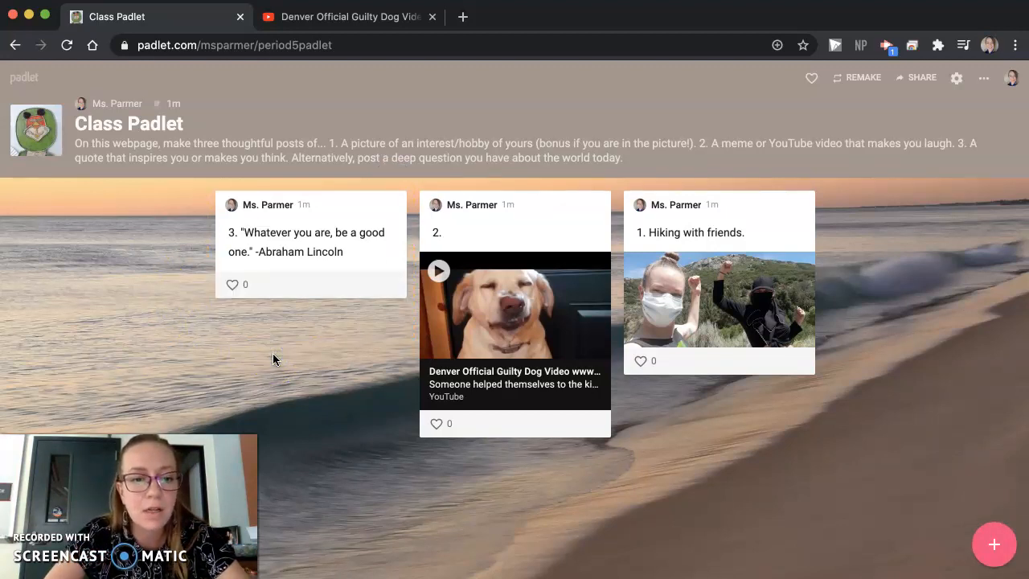
Search Google for "inspiration quotes" in a new browser tab and look through the image results
{"action": "left_click", "coordinate": [462, 16]}
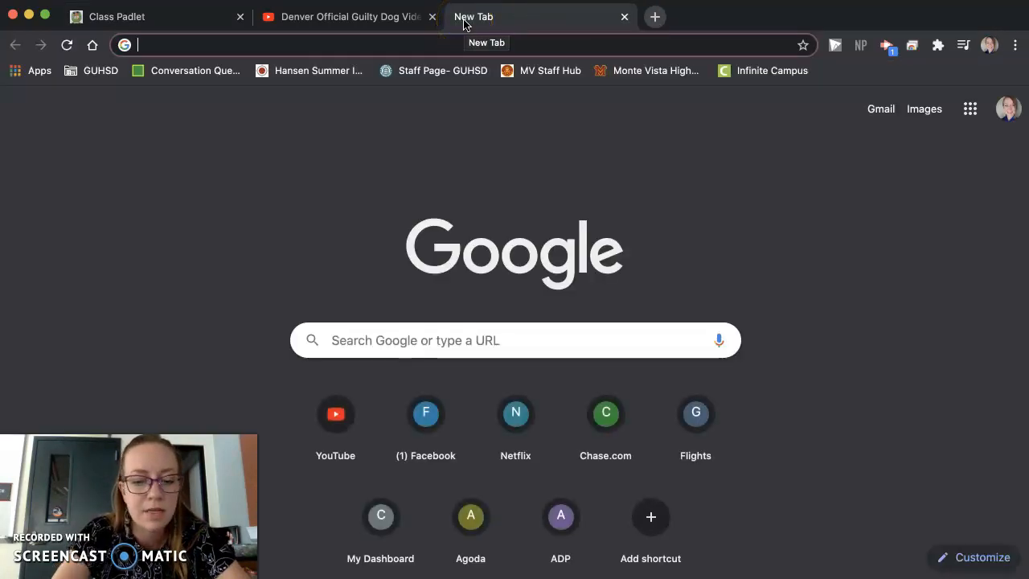
{"action": "type", "text": "inspiration quote"}
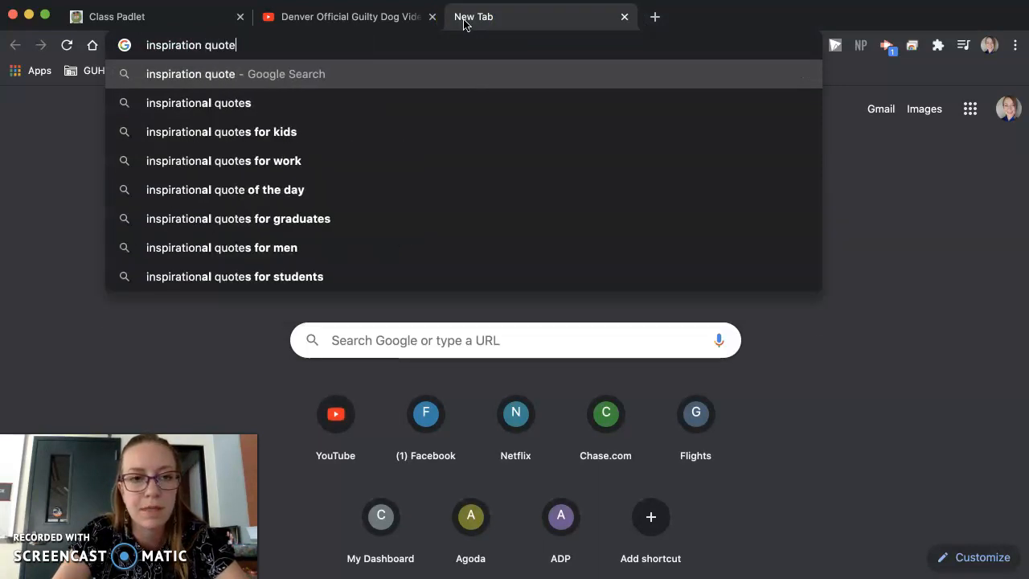
{"action": "type", "text": "s"}
{"action": "key", "text": "Return"}
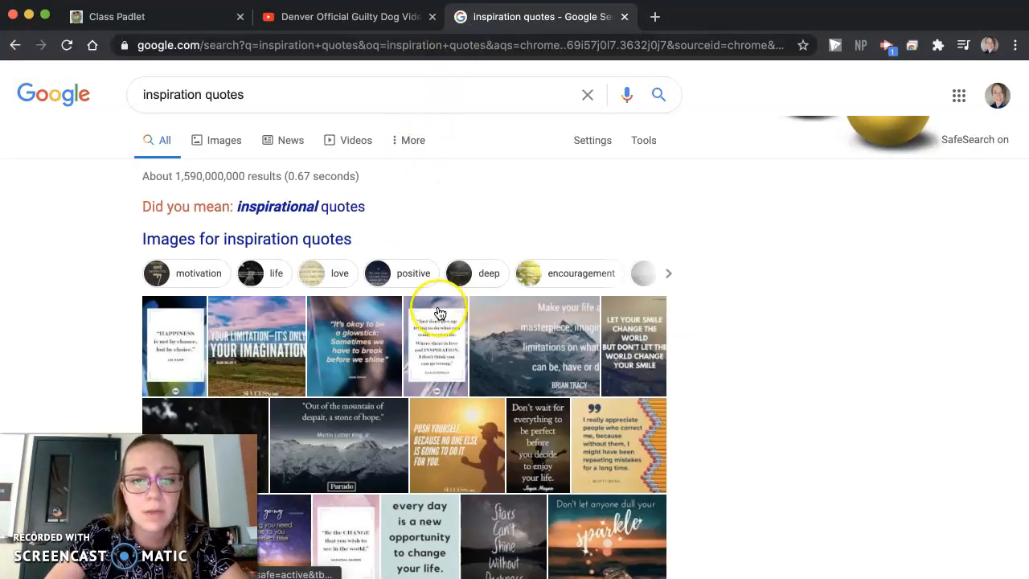
{"action": "scroll", "coordinate": [439, 314], "scroll_direction": "down", "scroll_amount": 3}
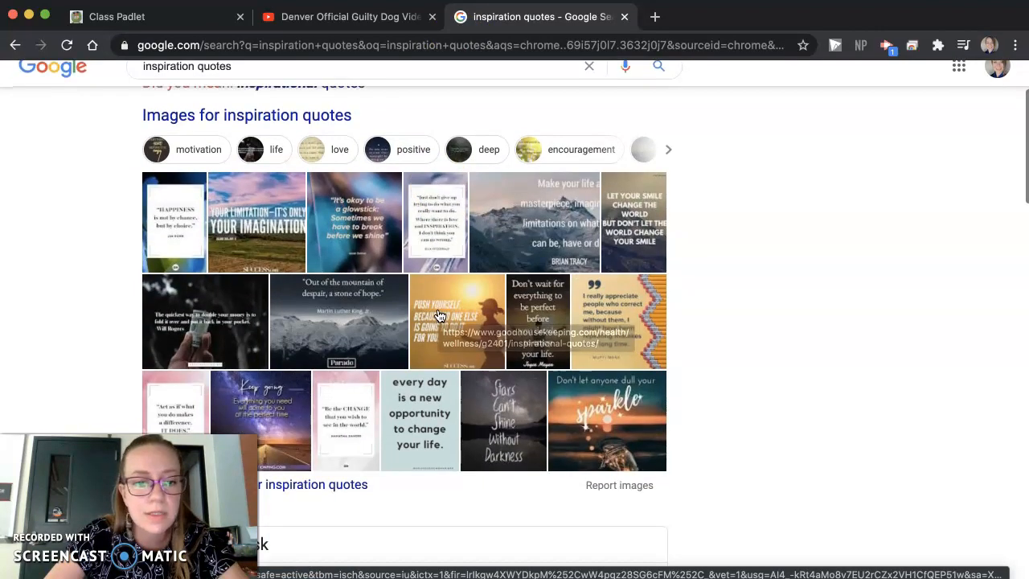
Return to the Class Padlet, like the dog video post and remove that like, and like the hiking post
{"action": "left_click", "coordinate": [192, 20]}
{"action": "mouse_move", "coordinate": [340, 257]}
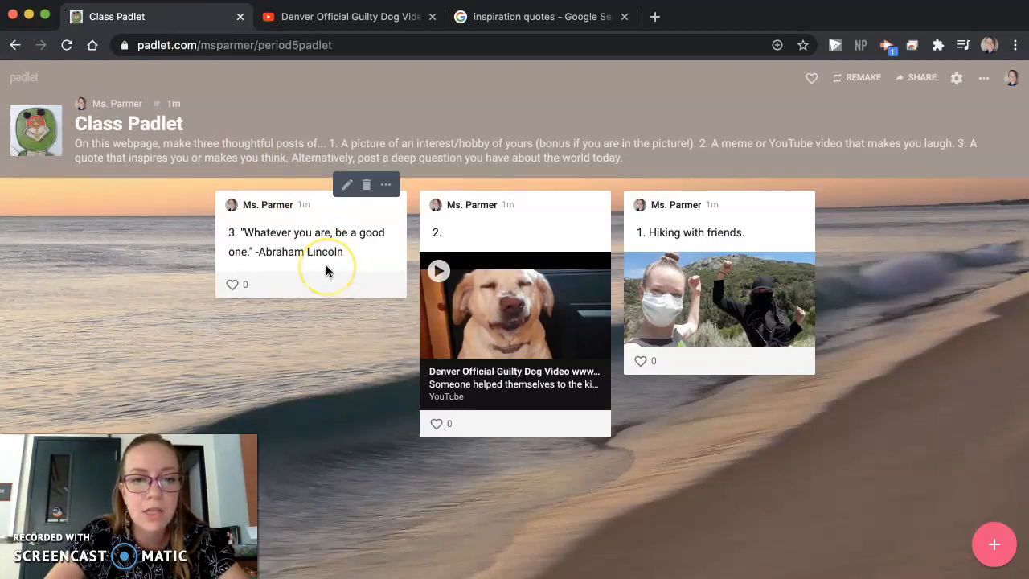
{"action": "left_click", "coordinate": [436, 423]}
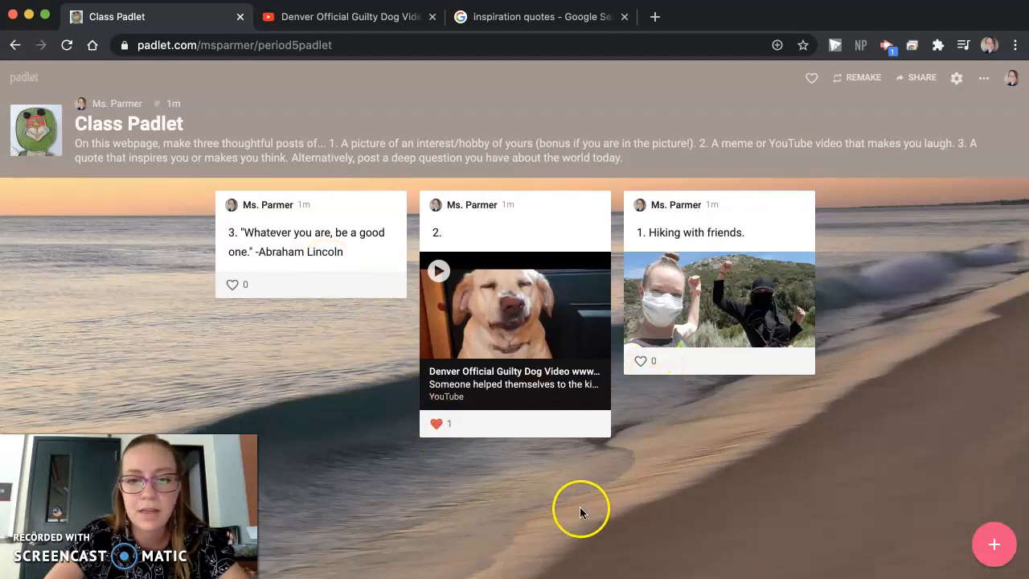
{"action": "left_click", "coordinate": [436, 423]}
{"action": "left_click", "coordinate": [640, 360]}
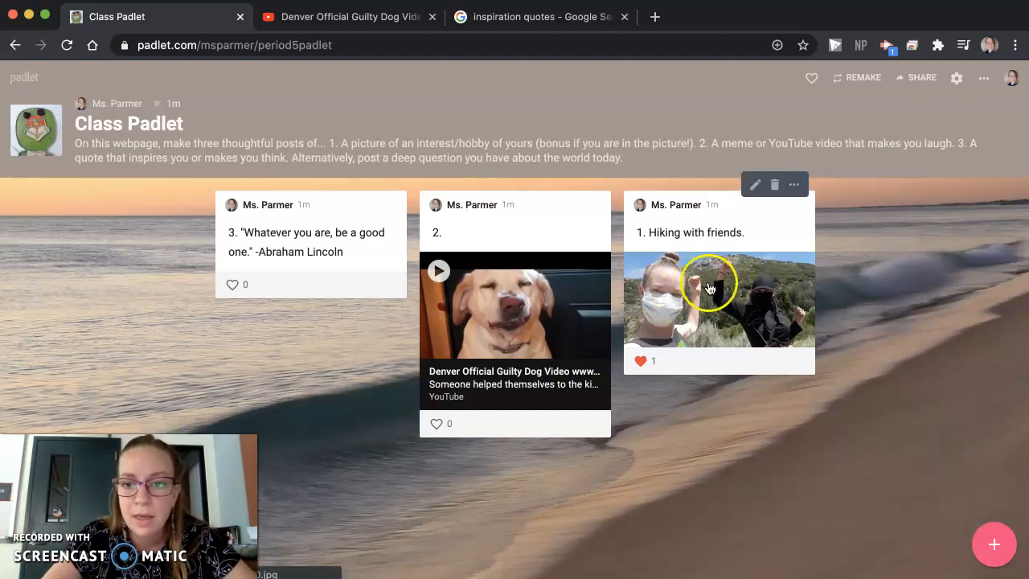
Rearrange the posts into numerical order: hiking picture first, dog video second, Lincoln quote third
{"action": "left_click_drag", "start_coordinate": [708, 288], "coordinate": [306, 291]}
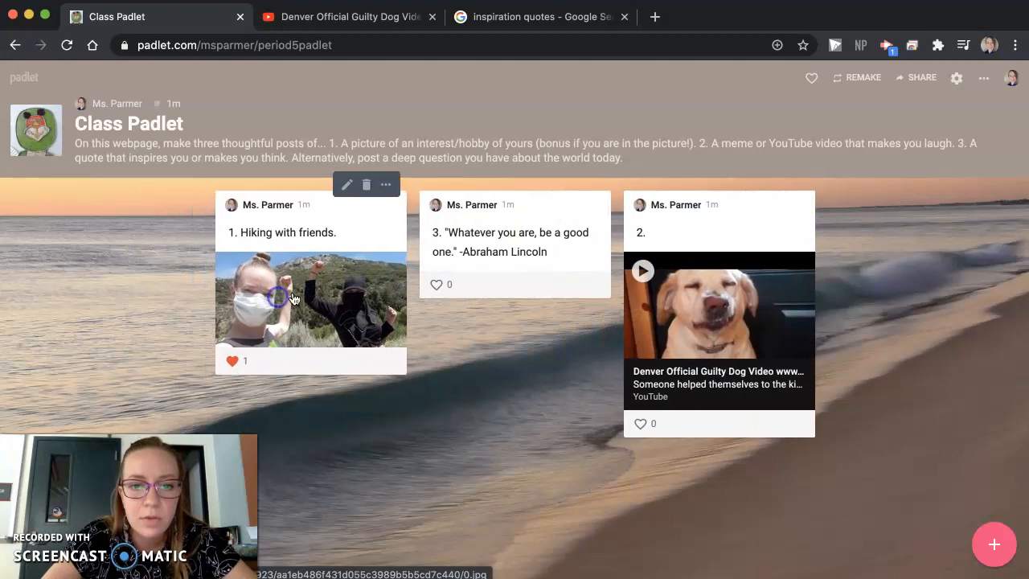
{"action": "left_click_drag", "start_coordinate": [498, 238], "coordinate": [767, 282]}
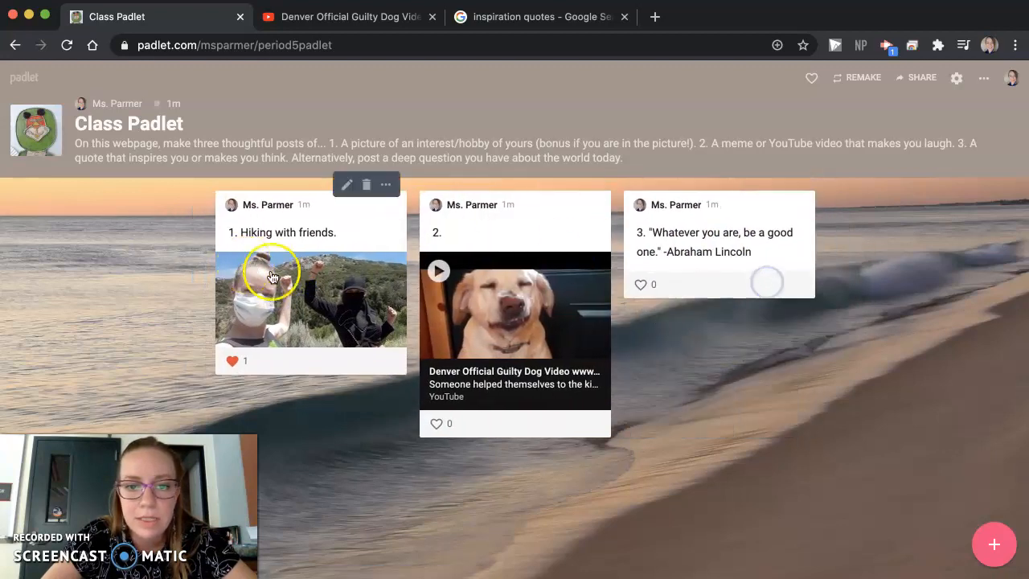